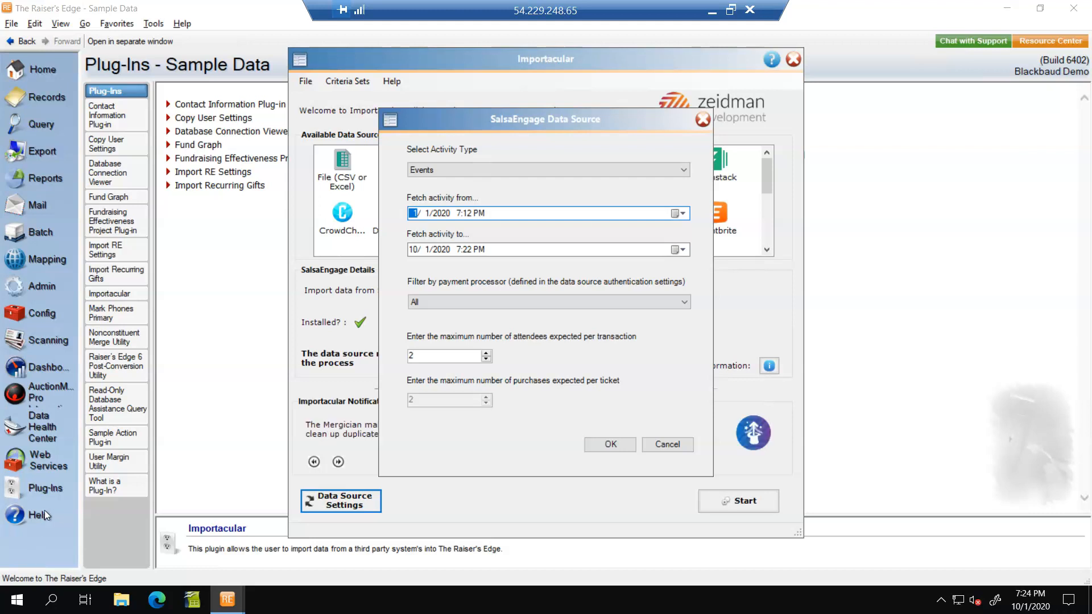
Step: Confirm the SalsaEngage data source settings for Events activity from 1/1/2020 to 10/1/2020
click(679, 175)
click(679, 174)
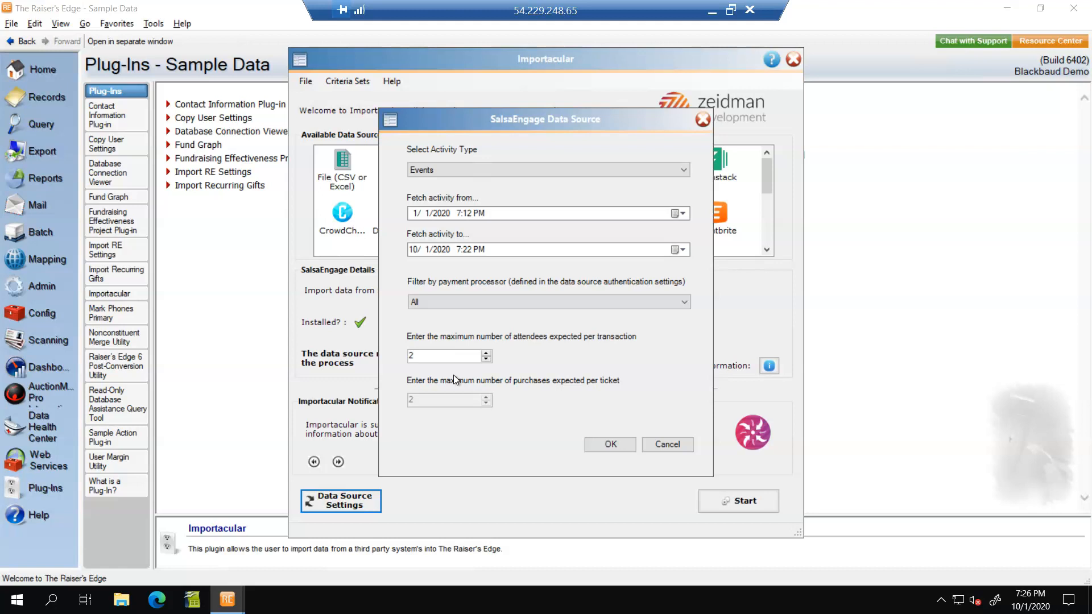
click(606, 445)
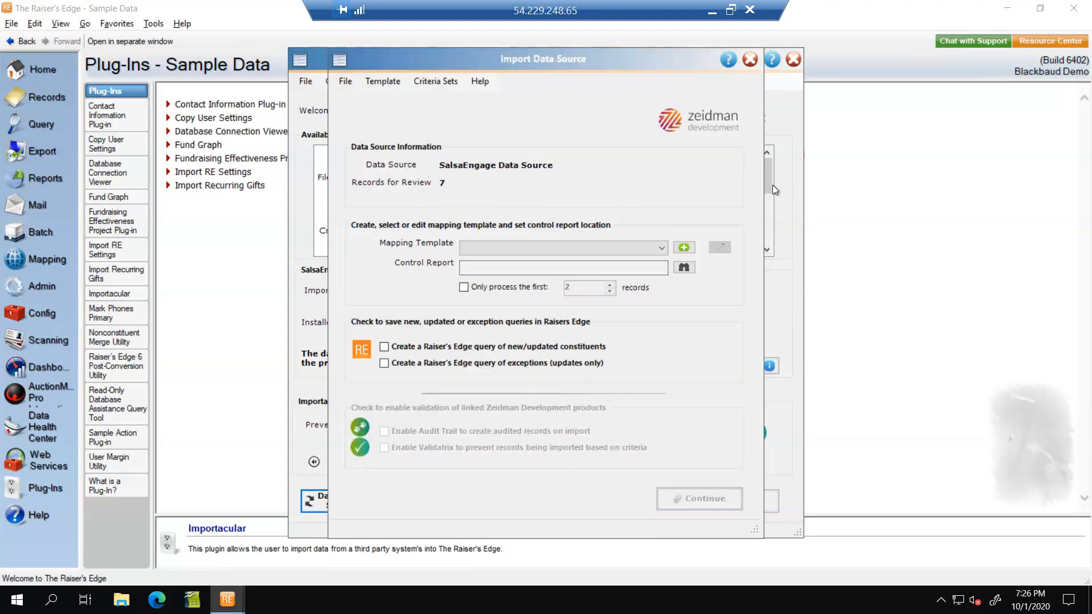
Step: Select the Events mapping template and open it for editing
click(661, 251)
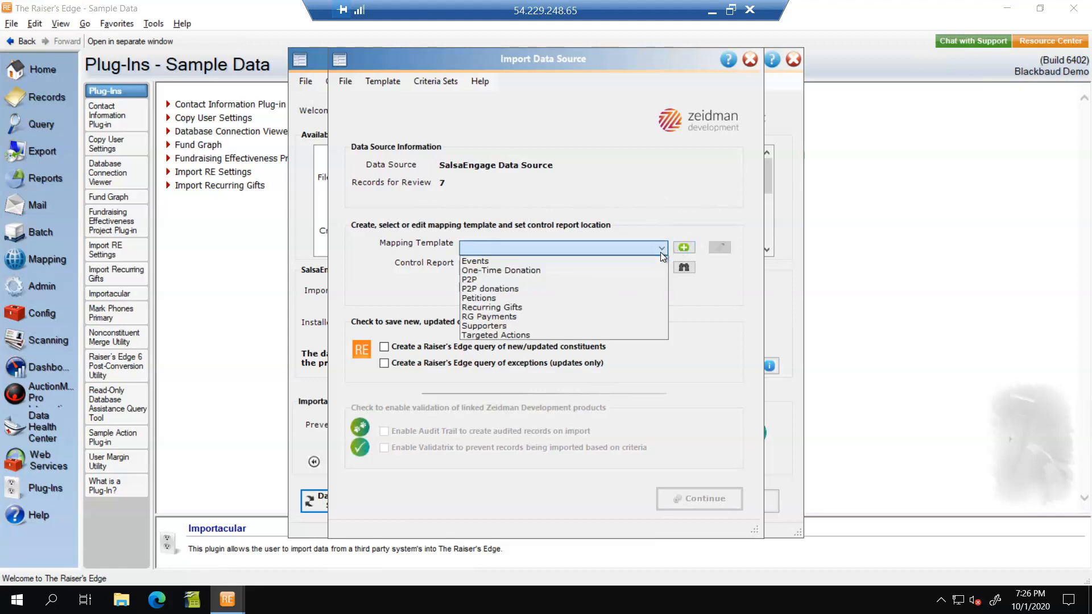
click(624, 261)
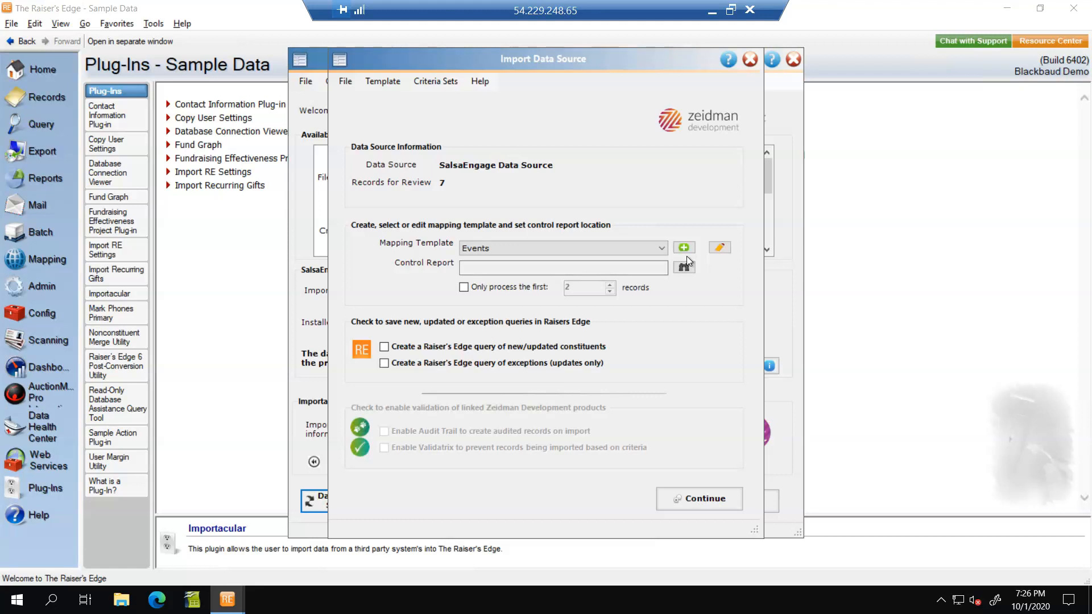
click(720, 248)
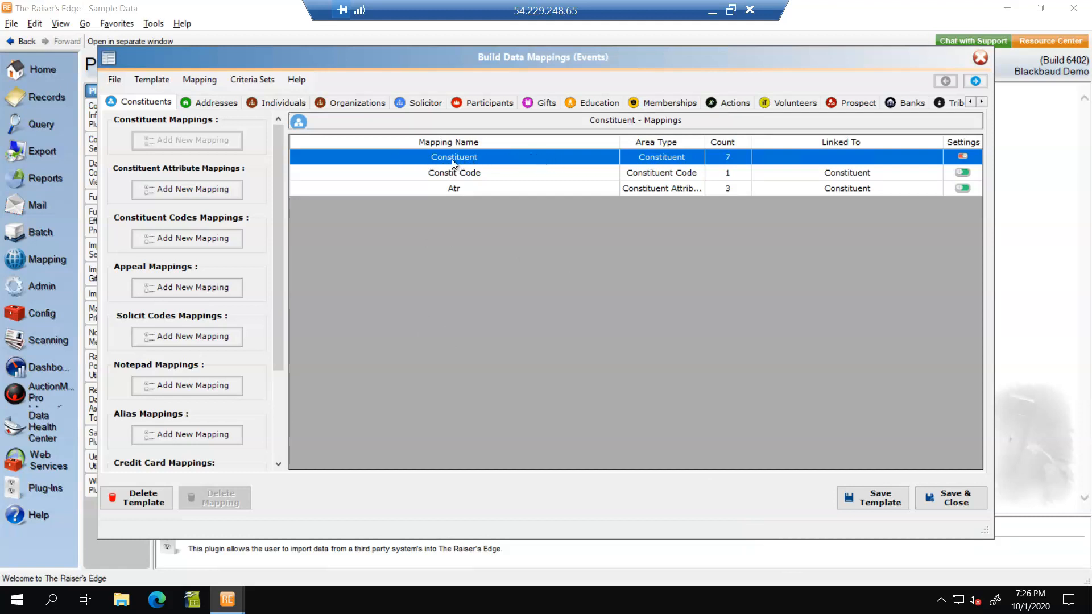
Step: Open the Constituent mapping and review its source field assignments, such as First Name and Last Name
double_click(476, 159)
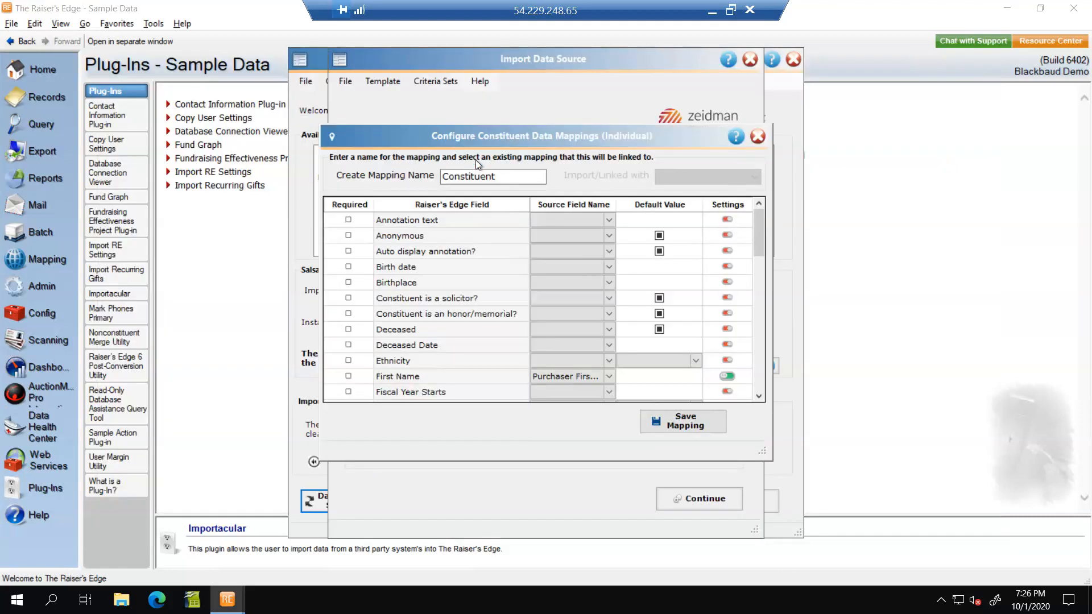
drag(769, 461, 866, 512)
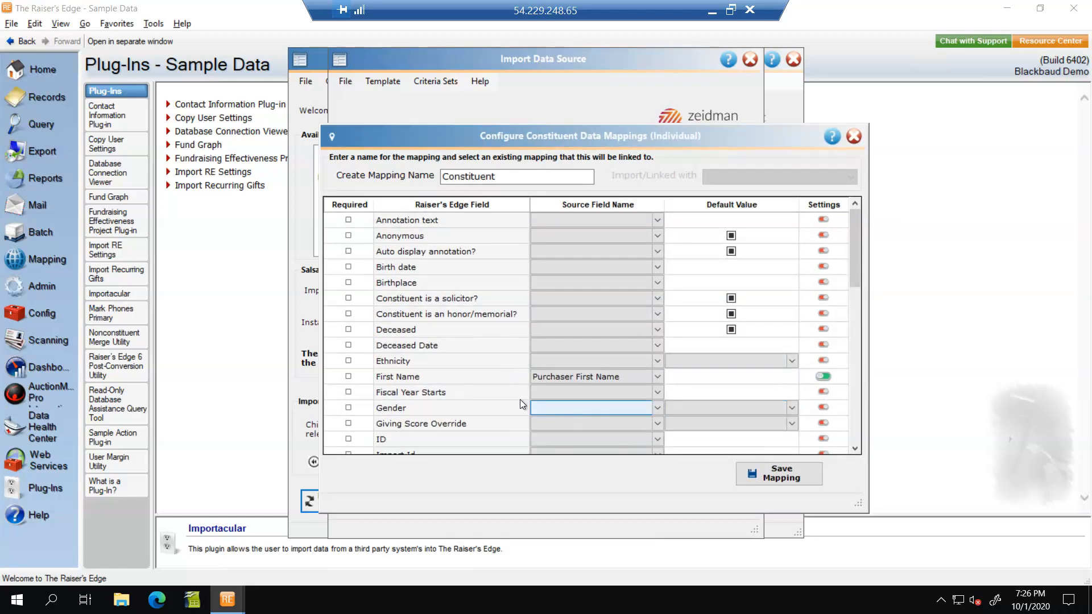
click(652, 380)
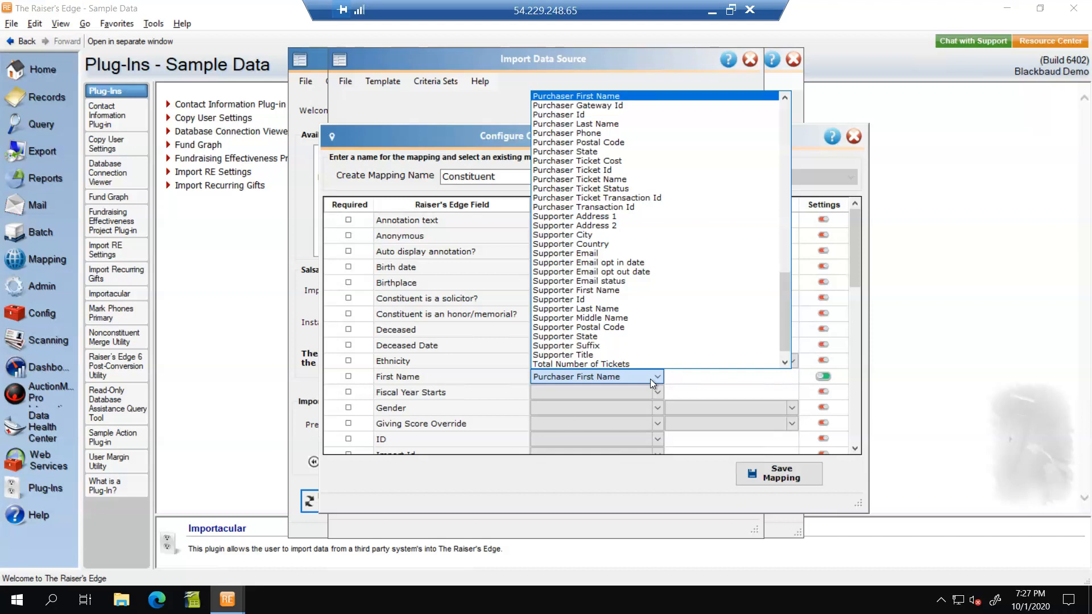
click(650, 379)
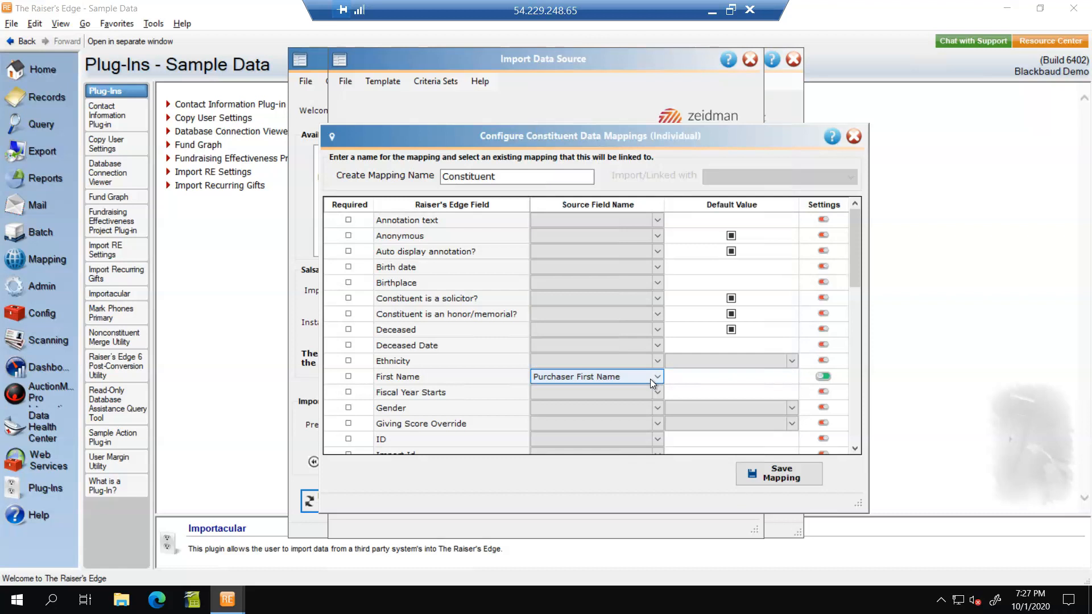
drag(852, 265, 852, 335)
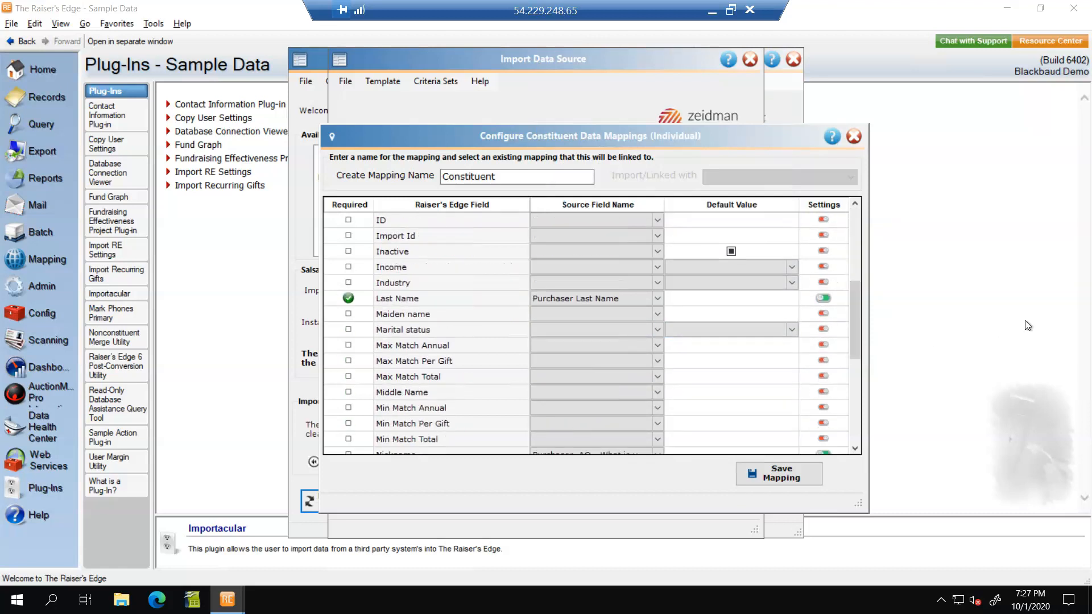
drag(857, 306, 867, 355)
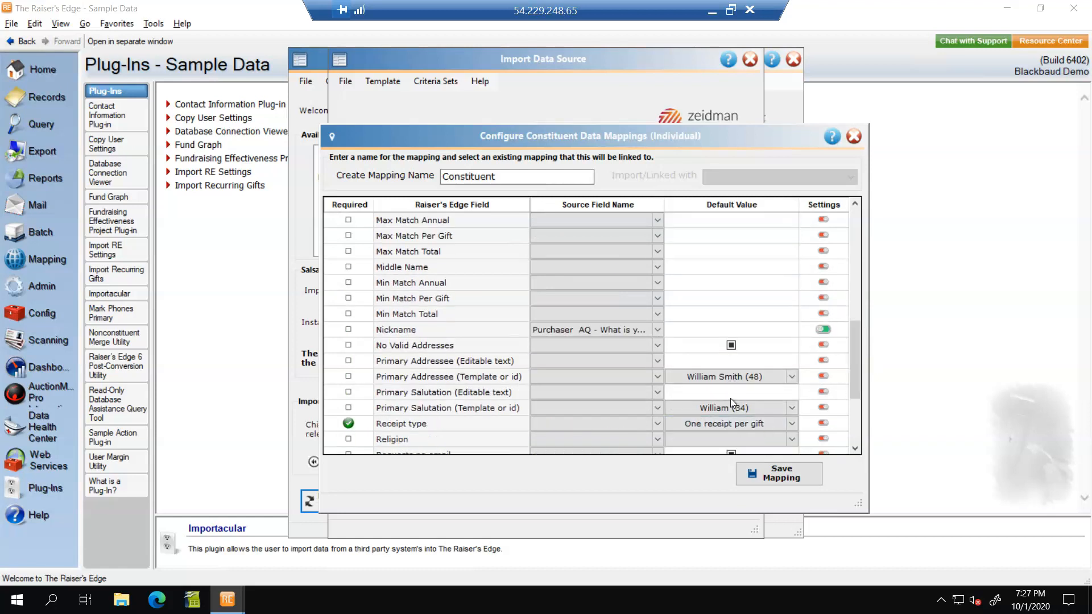
Step: Inspect the default values of Primary Addressee and Primary Salutation in the Constituent mapping
click(743, 411)
click(716, 375)
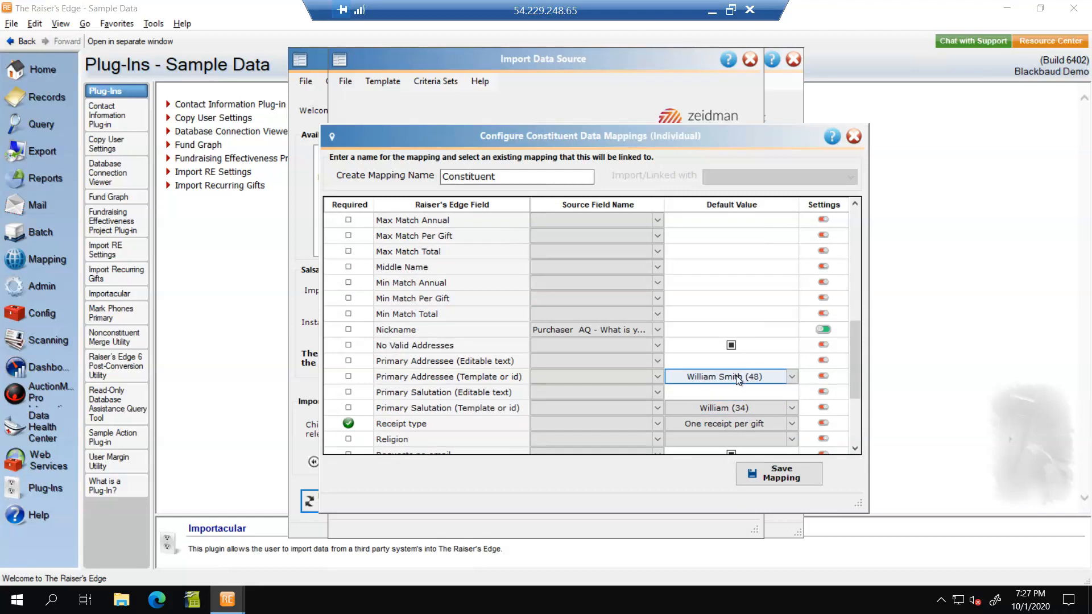
click(743, 409)
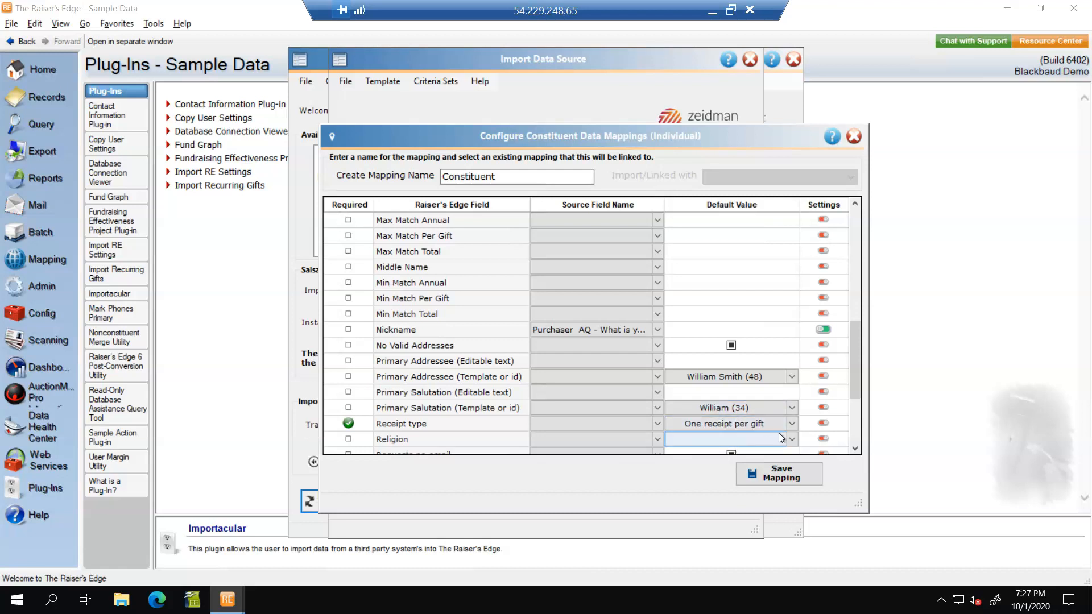
click(793, 377)
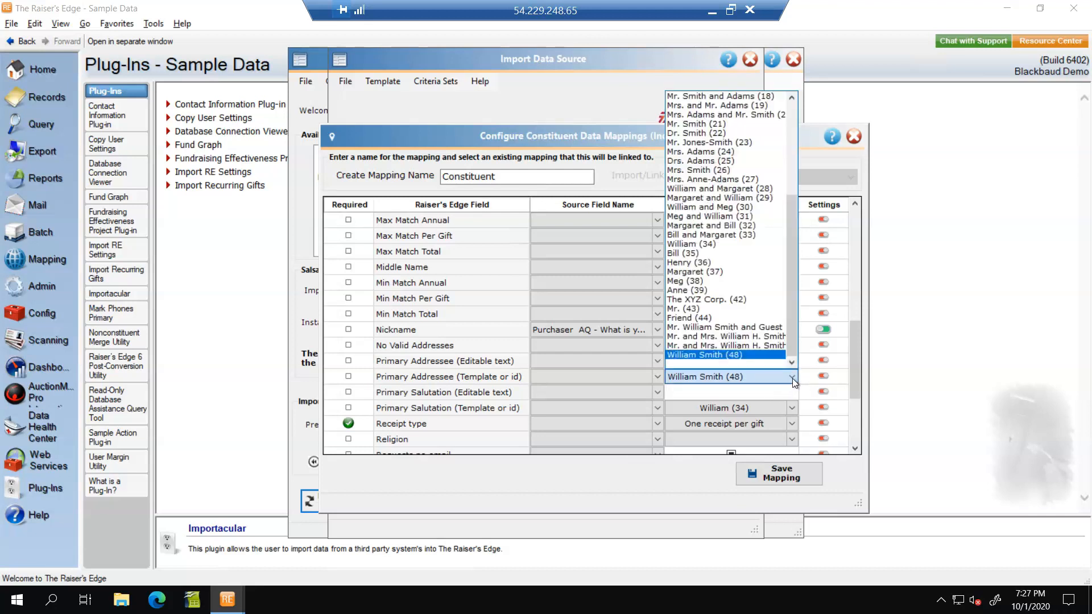
click(793, 378)
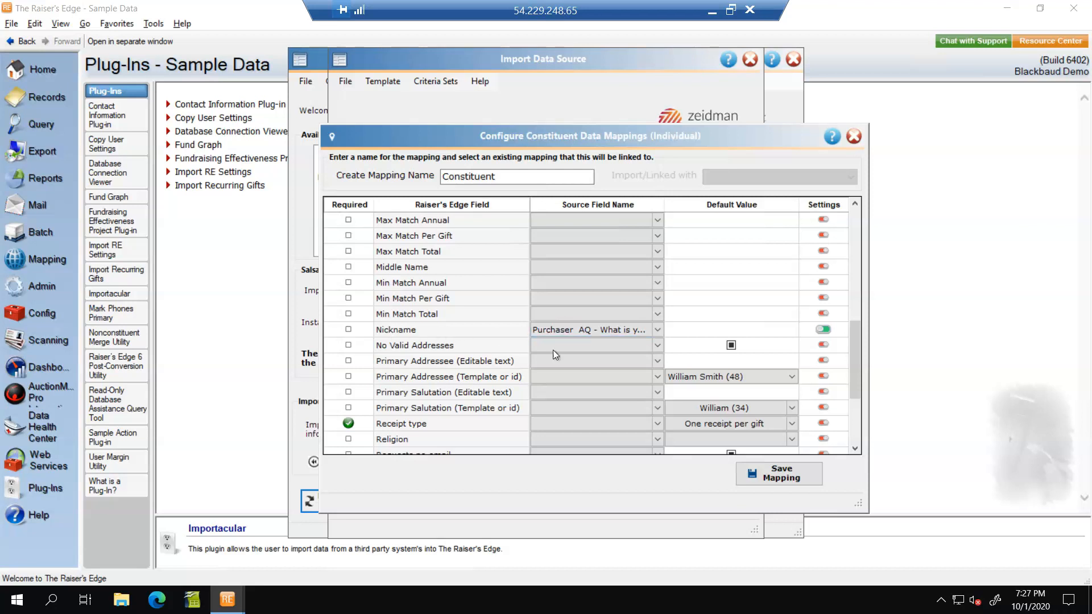
Step: Open the Nickname field's update settings, save them, and save the Constituent mapping
click(825, 333)
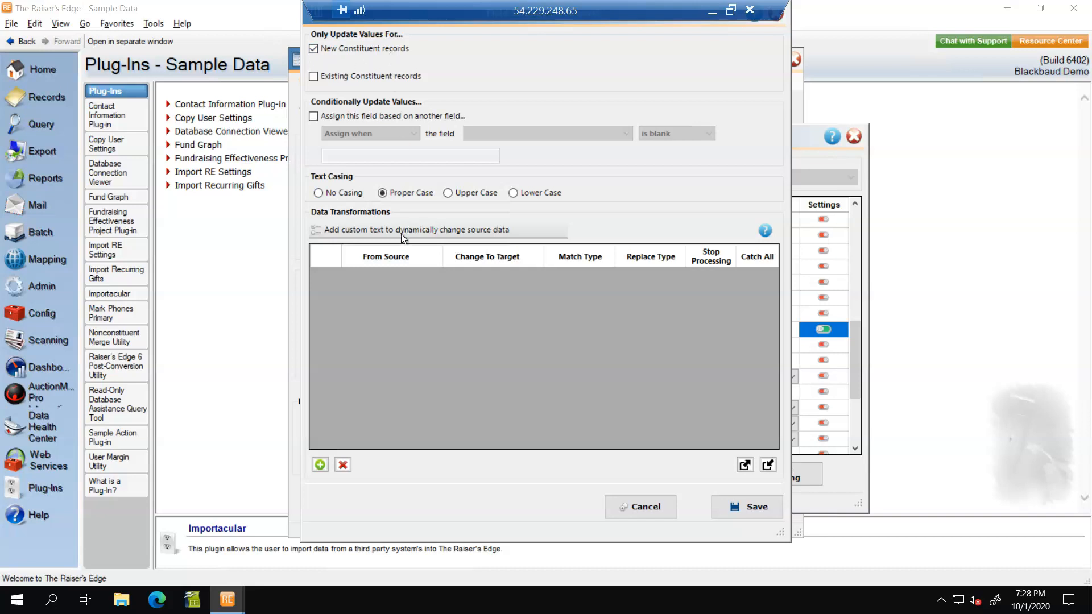
click(756, 507)
click(772, 470)
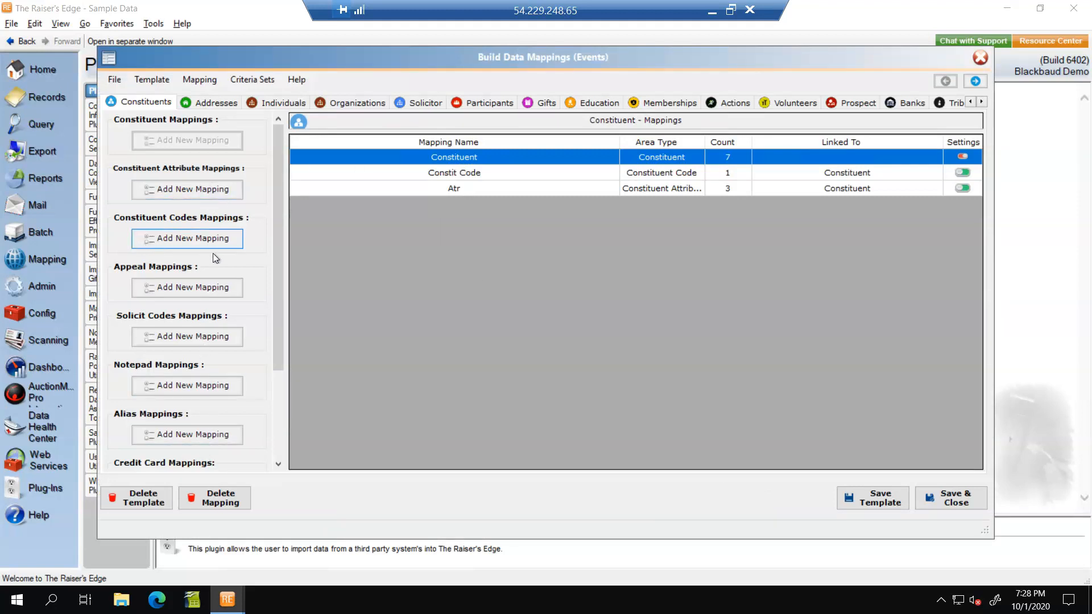
Step: Open the Constit Code mapping to review its fields and save it
drag(282, 246, 298, 210)
double_click(467, 171)
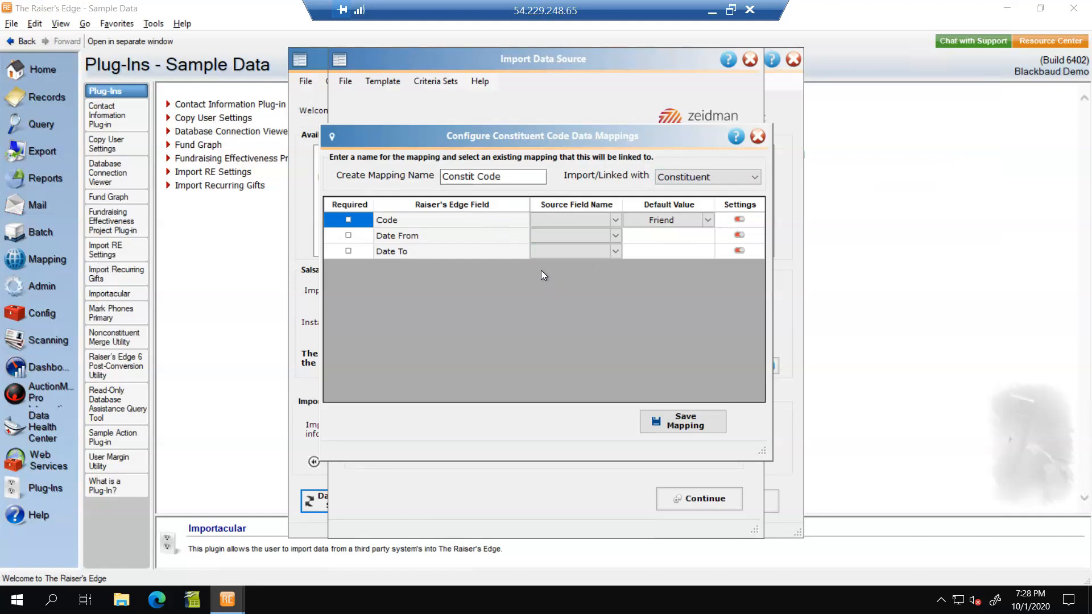
click(679, 422)
click(682, 427)
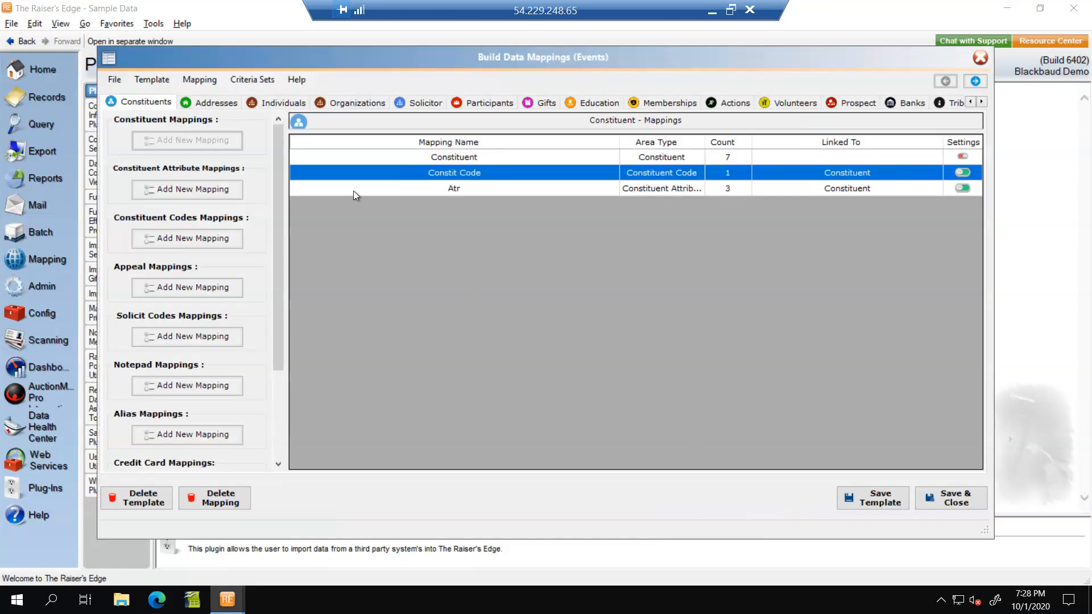
Step: Open the Address mapping among the address mappings, review its fields, and save it
click(217, 104)
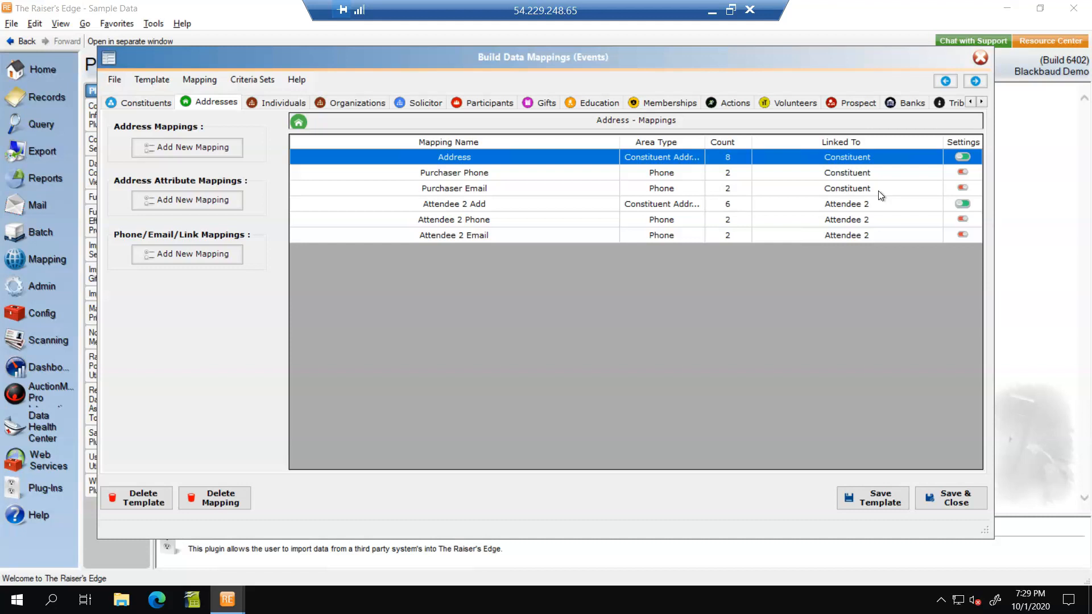
click(456, 160)
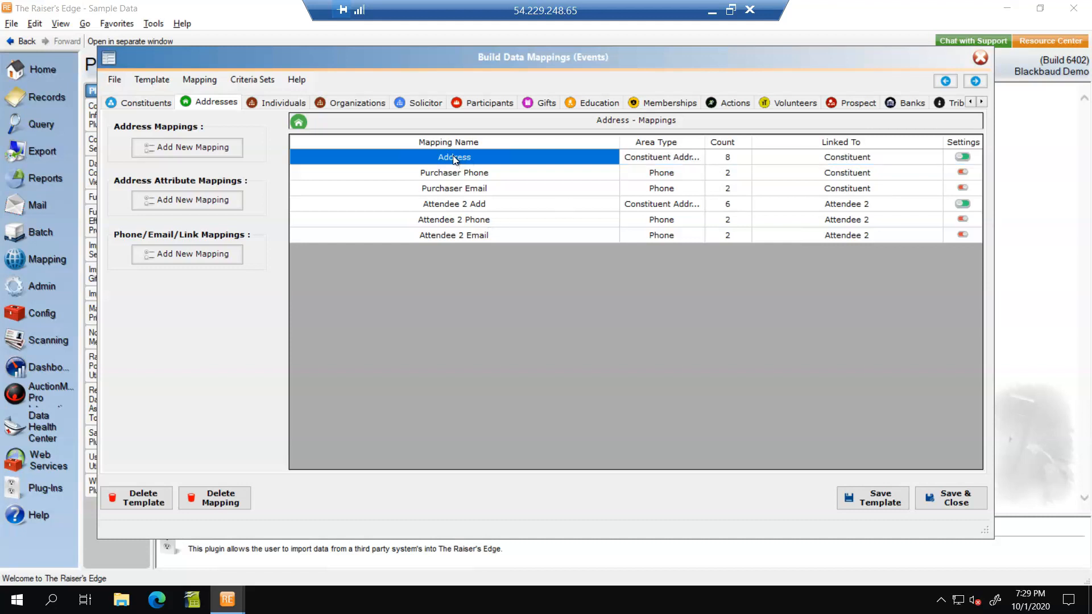
double_click(455, 160)
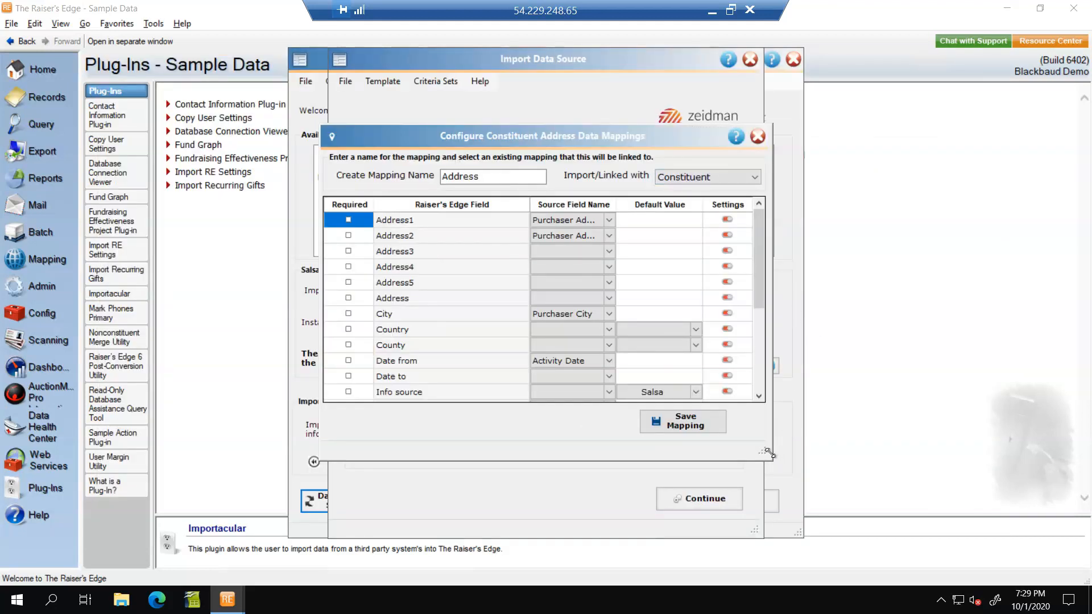
drag(770, 453, 912, 467)
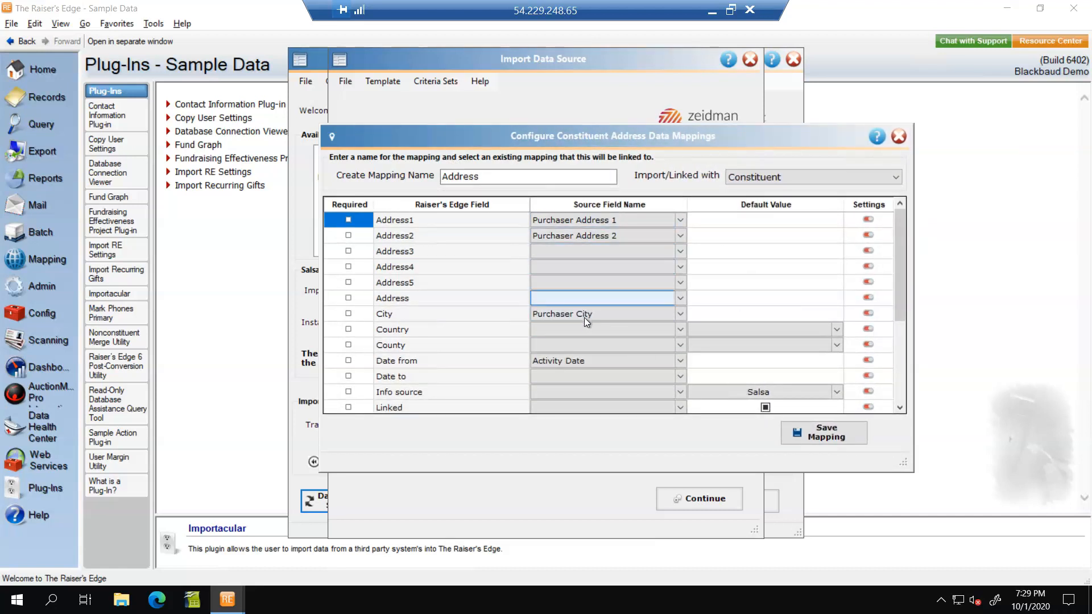
drag(894, 264, 905, 387)
click(852, 441)
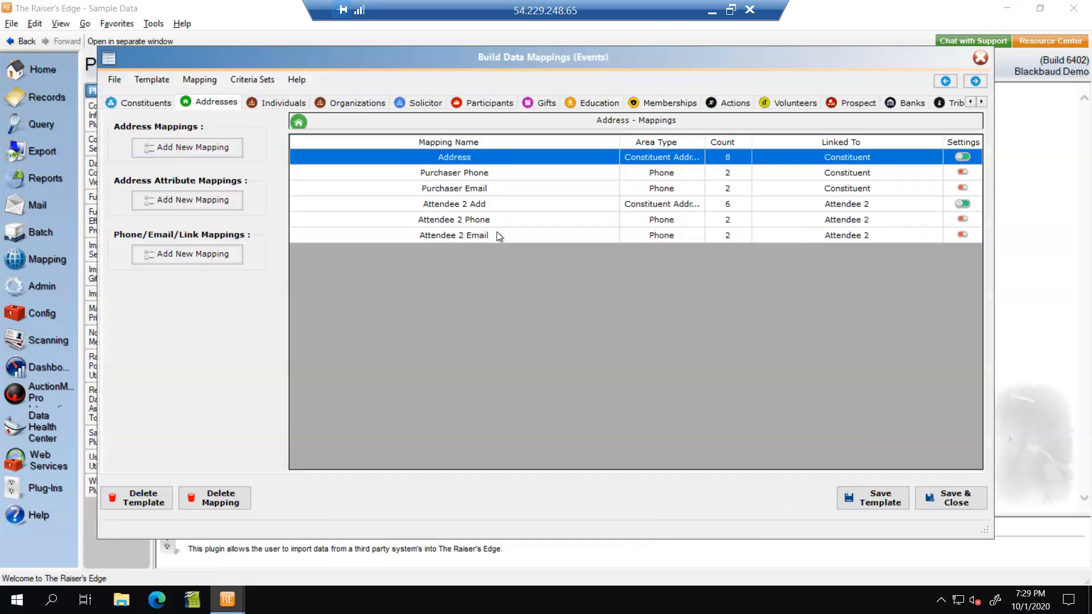
Step: Review the Attendee 2 Add mapping, keep it linked with Attendee 2, and save it
double_click(479, 205)
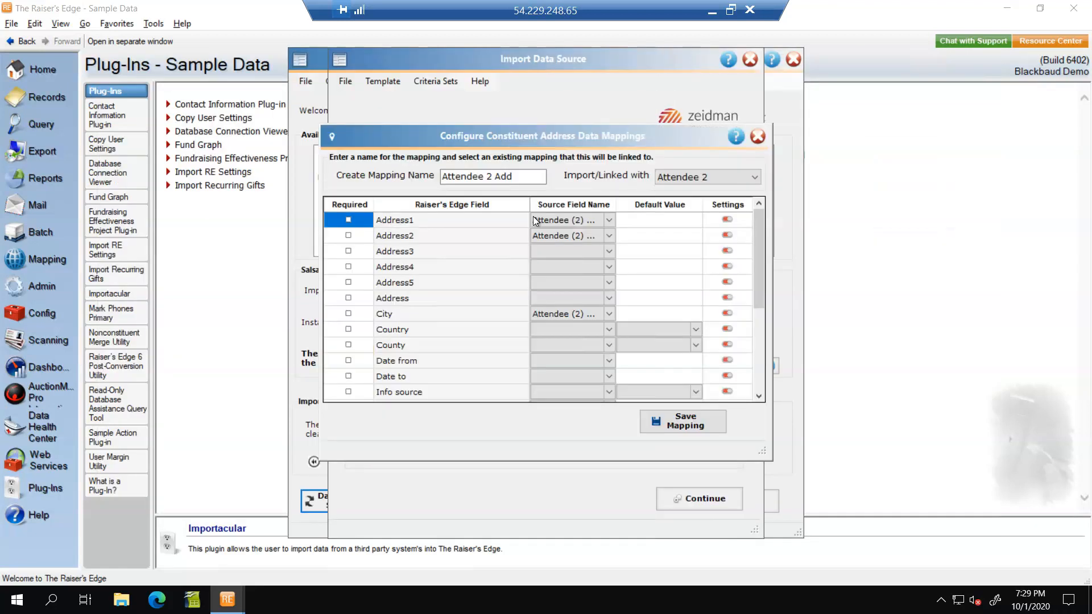
drag(772, 461, 948, 471)
click(565, 220)
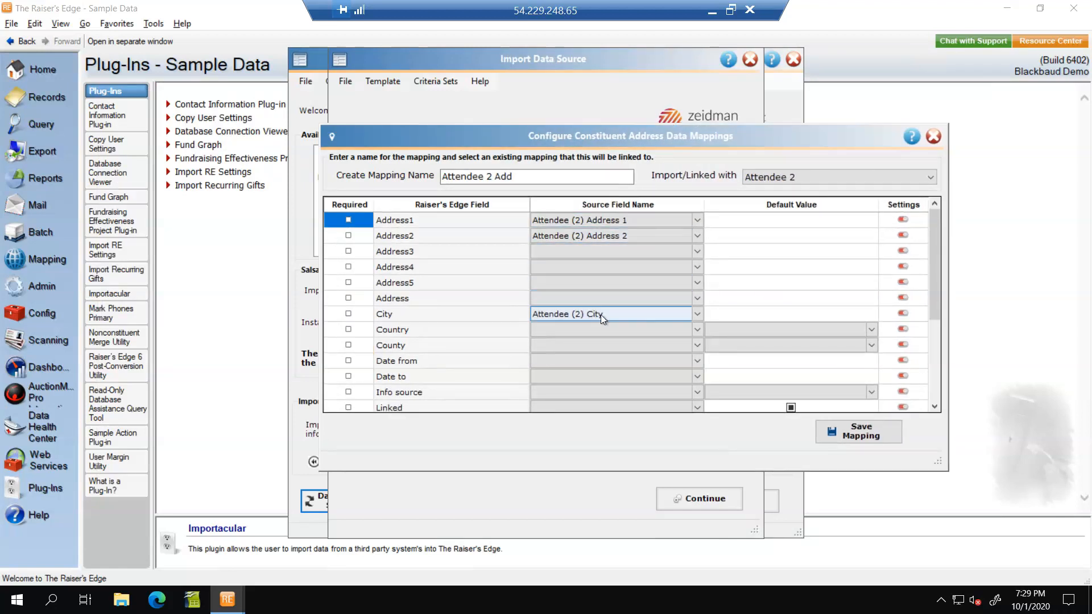
drag(936, 277, 954, 380)
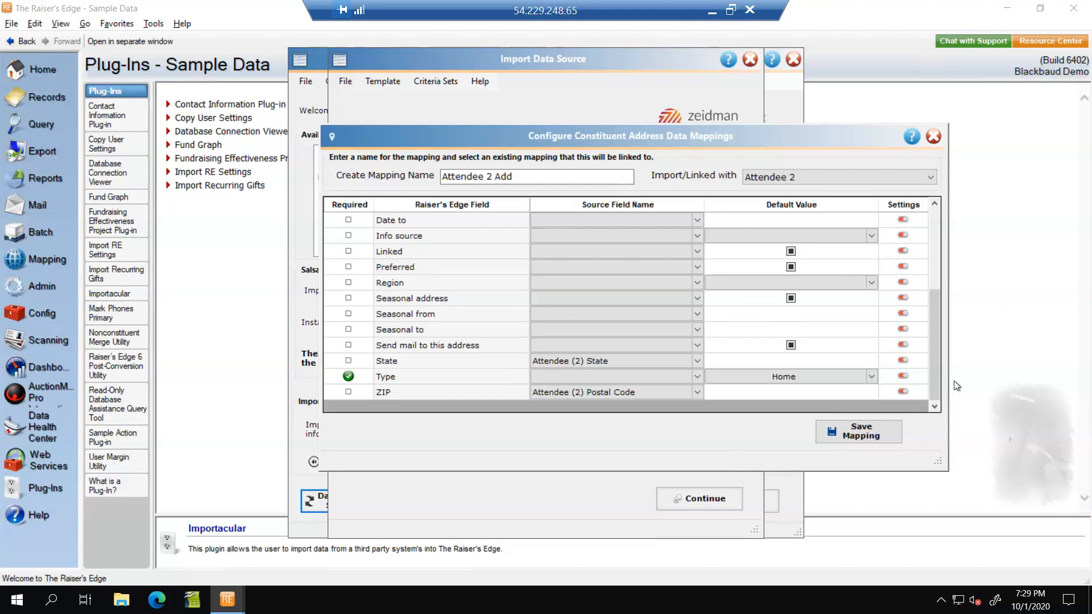
click(801, 179)
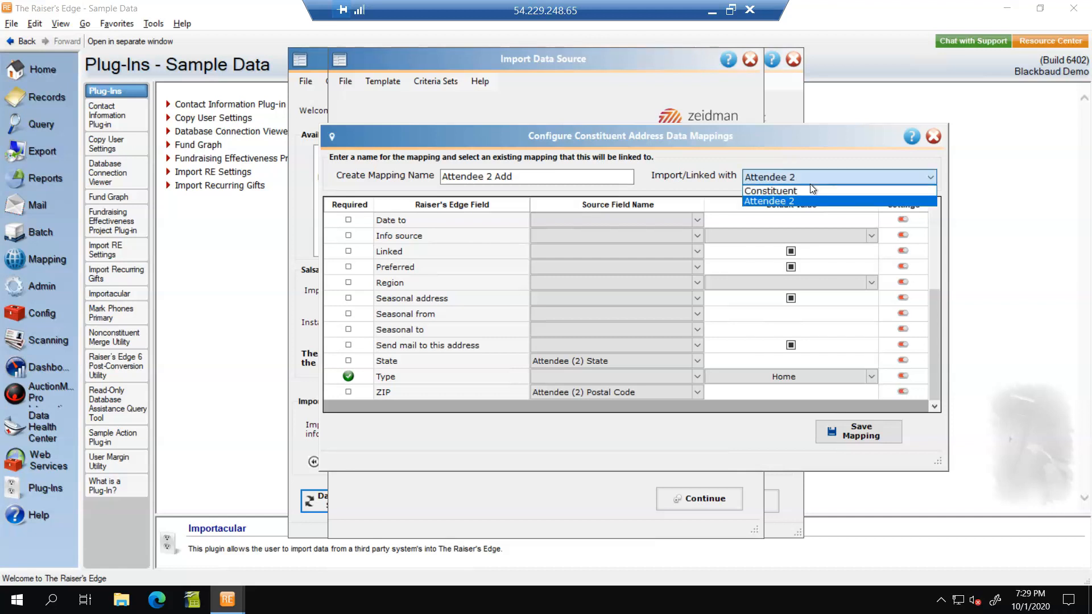
click(811, 183)
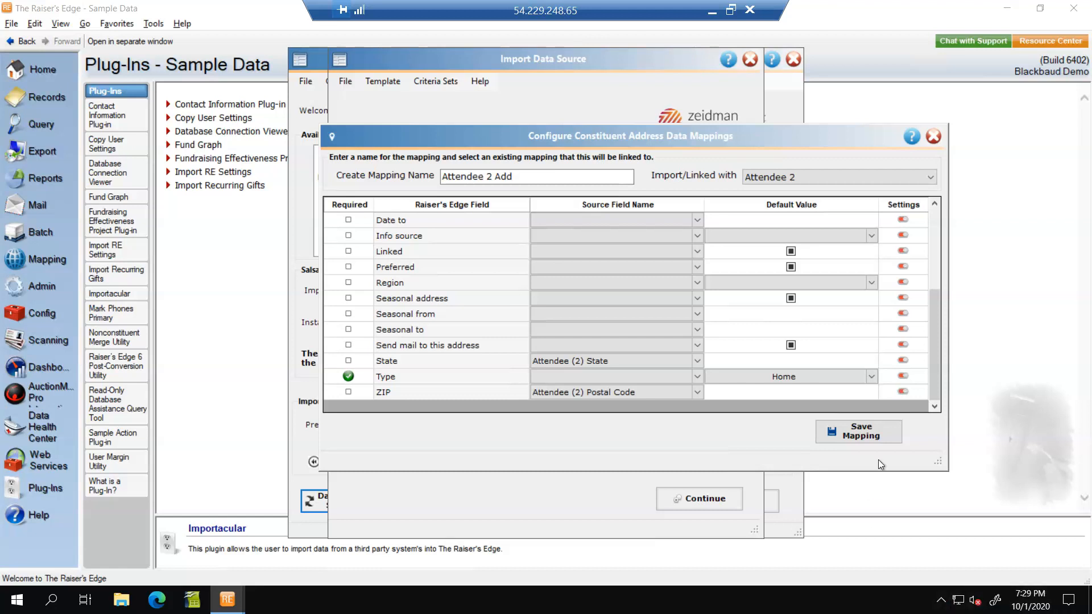
click(827, 427)
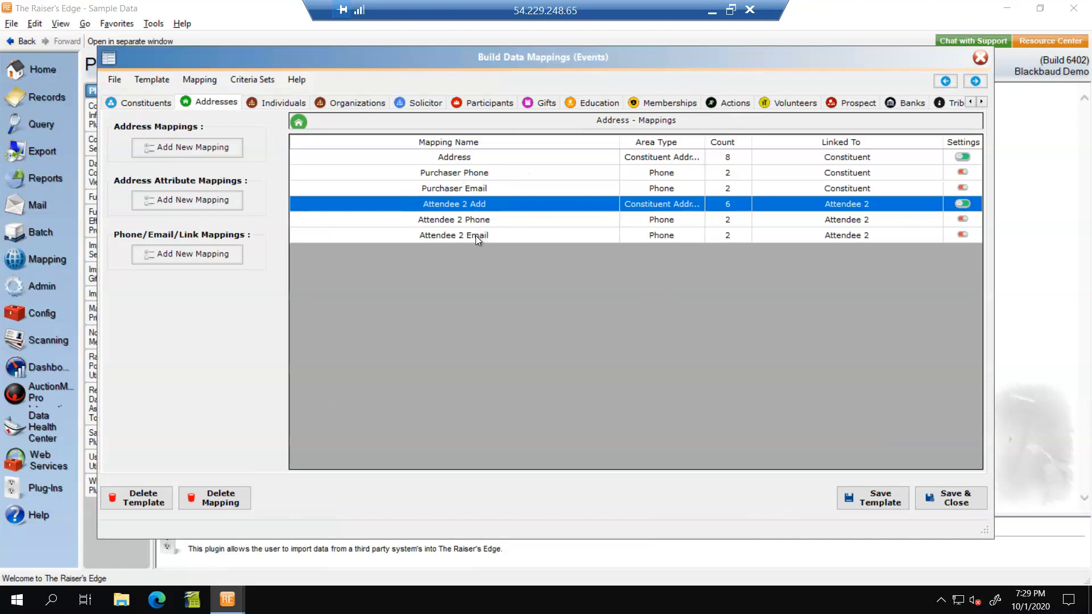
Step: Review the Purchaser Phone and Attendee 2 Email phone mappings, saving each one
double_click(471, 175)
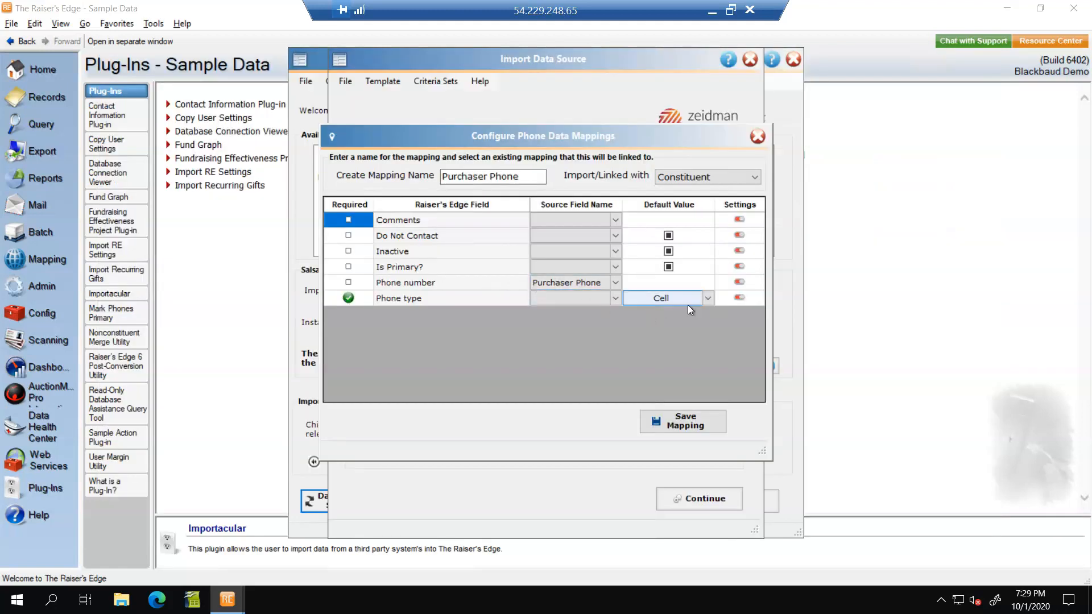
click(698, 425)
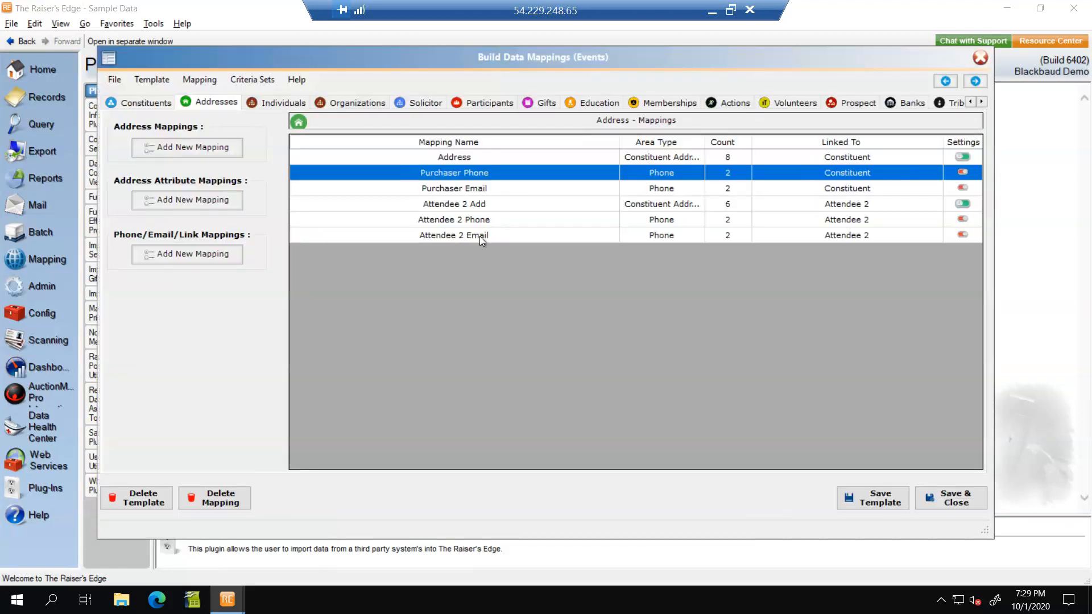
double_click(480, 235)
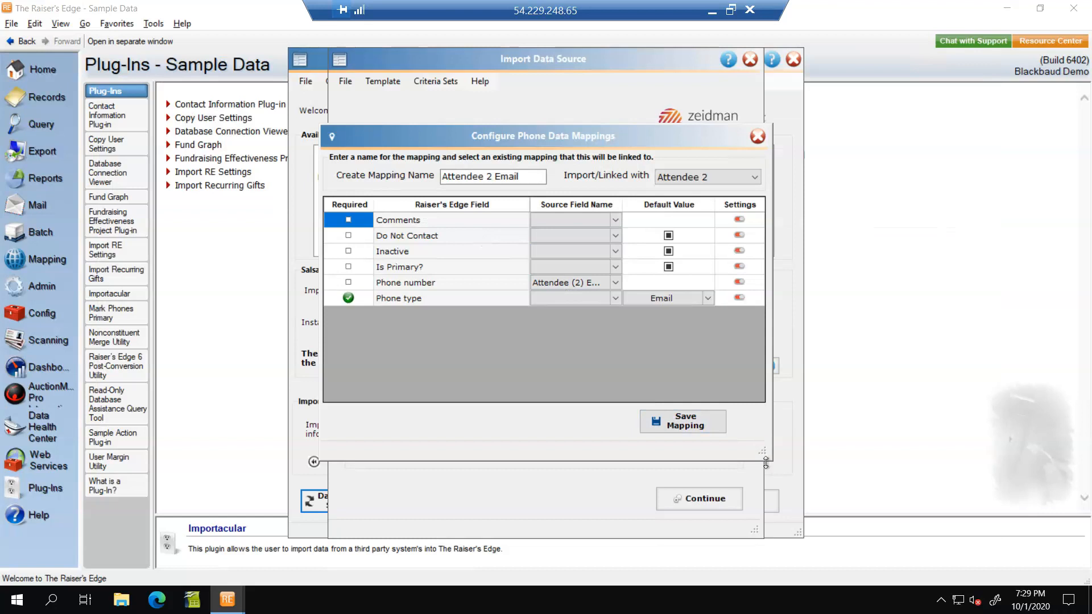
drag(766, 460, 896, 466)
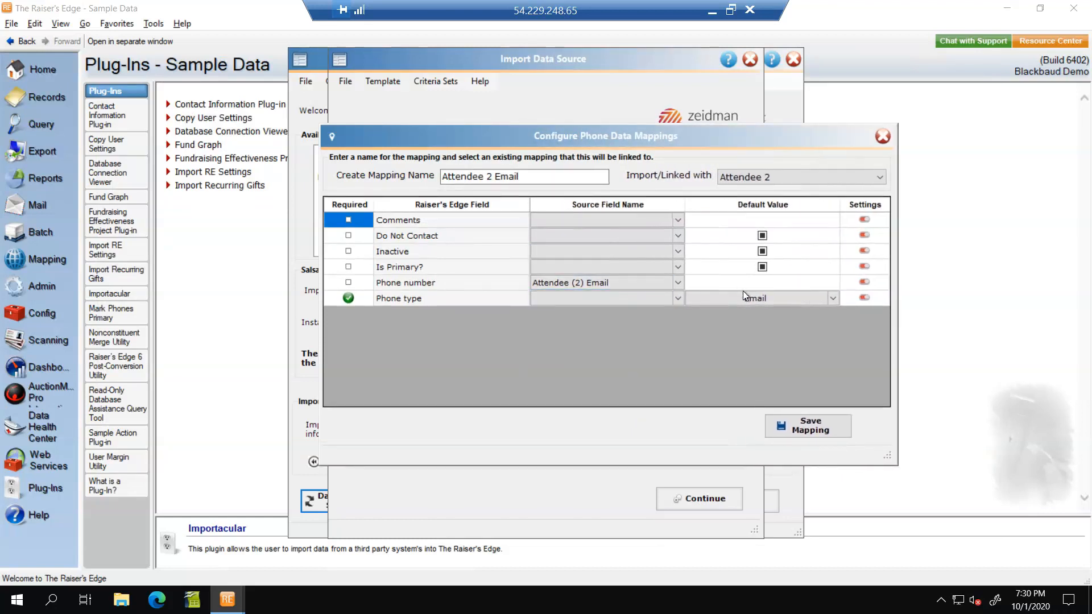
click(810, 426)
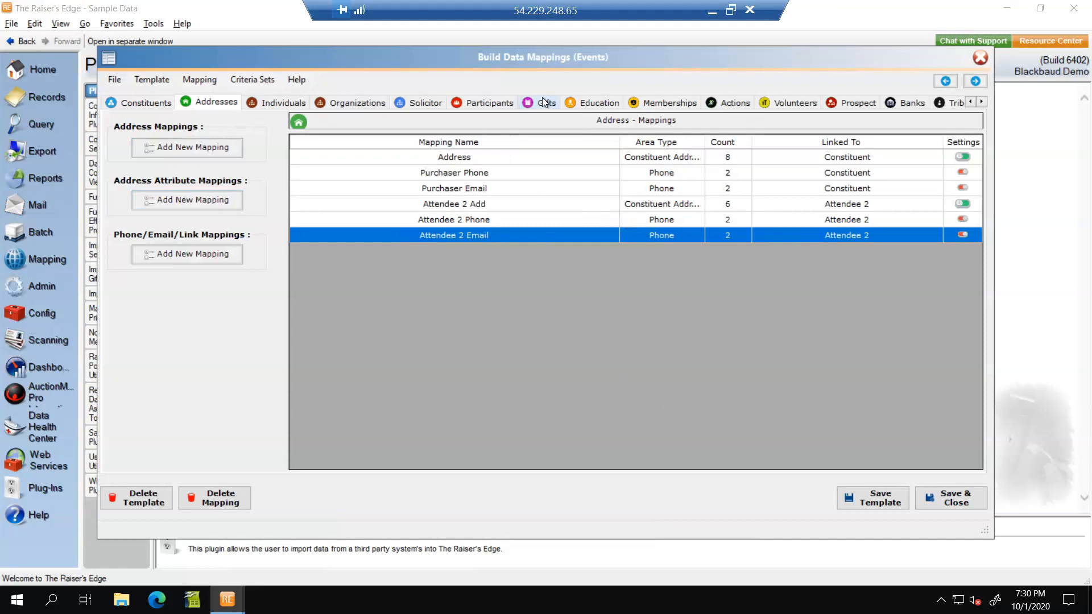
Step: Open the Participant mapping among the participant mappings, review its fields, and save it
click(492, 106)
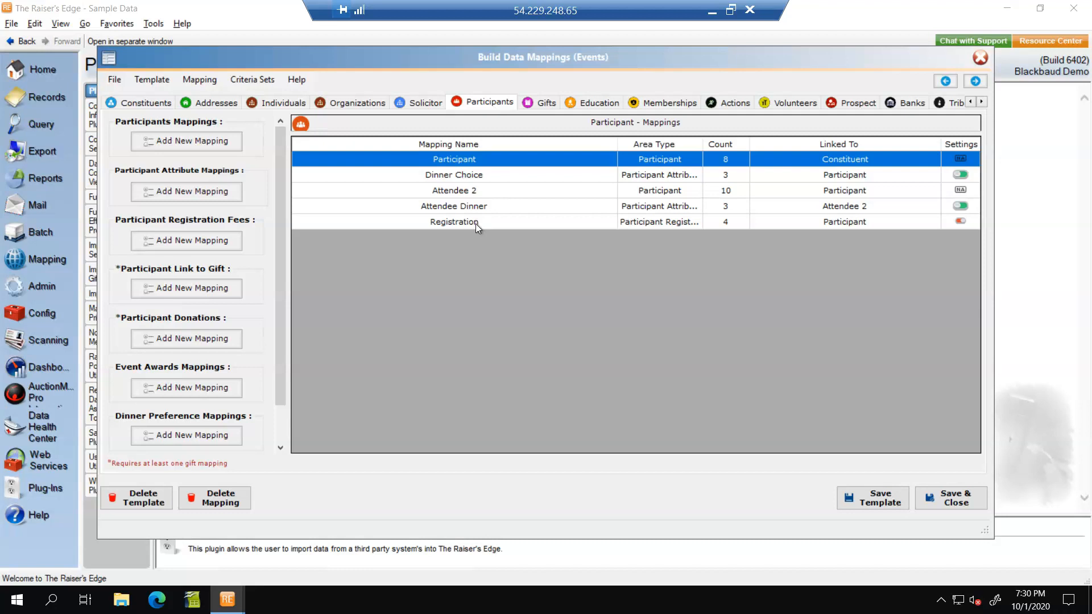
double_click(459, 161)
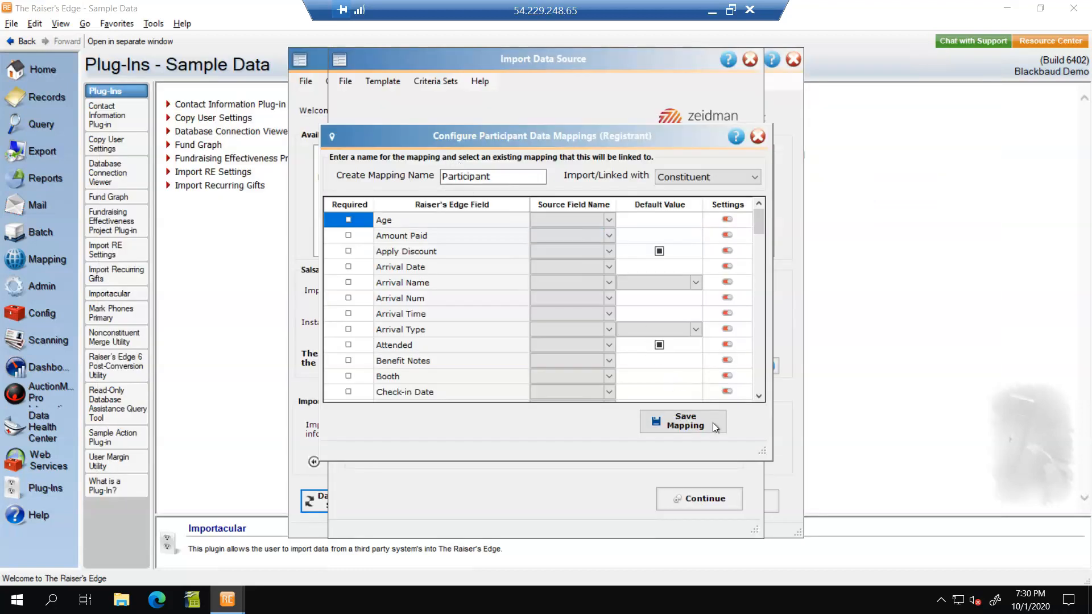
click(758, 397)
drag(763, 400, 762, 400)
drag(769, 461, 866, 466)
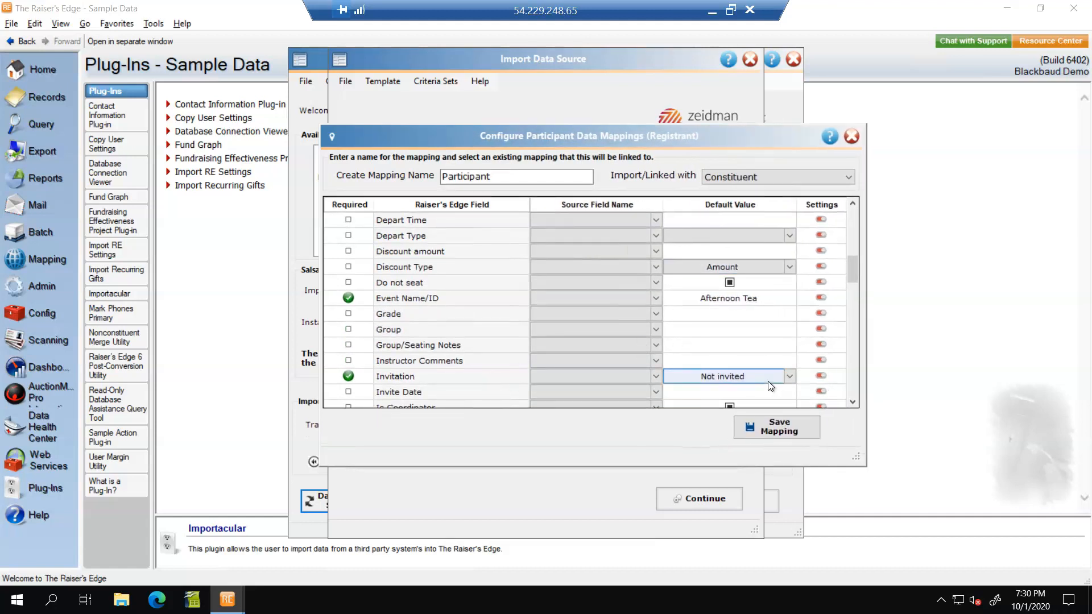
click(853, 402)
scroll(853, 402, down, 2)
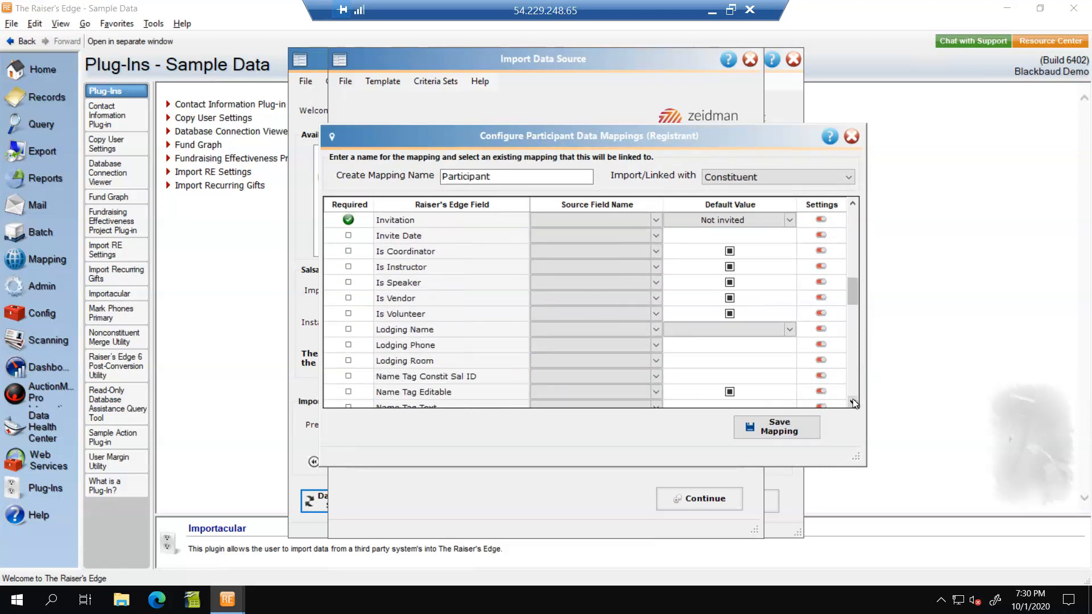
scroll(853, 401, down, 1)
scroll(853, 402, down, 2)
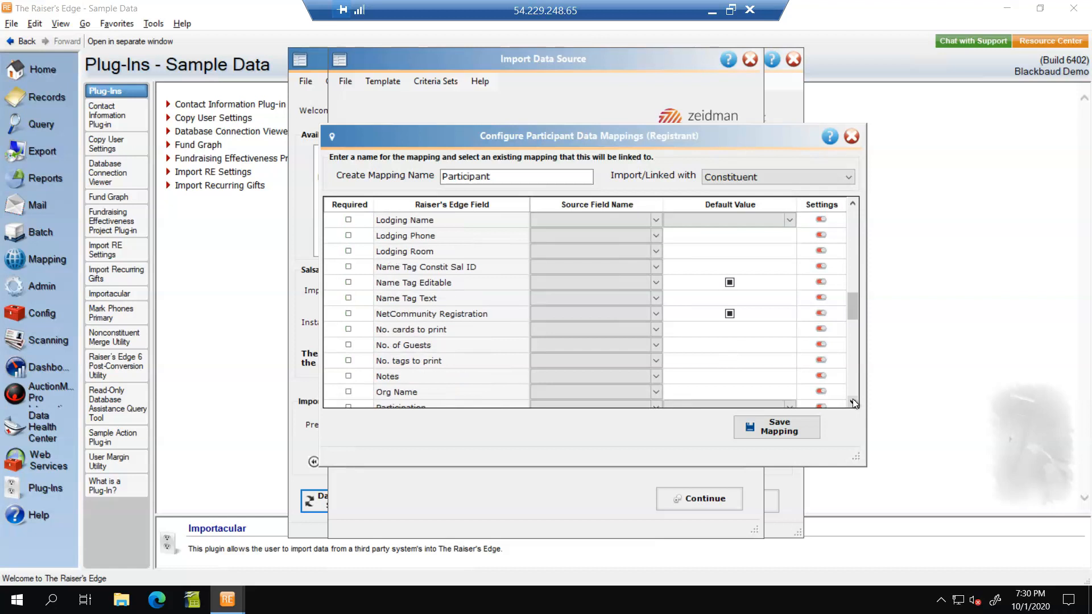
scroll(852, 398, down, 5)
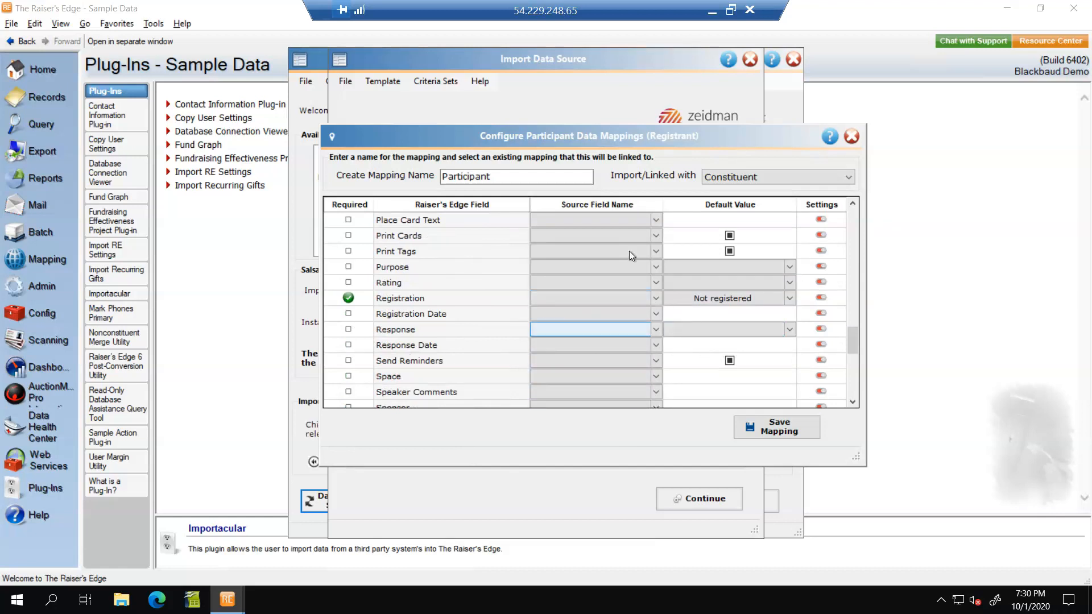
click(775, 429)
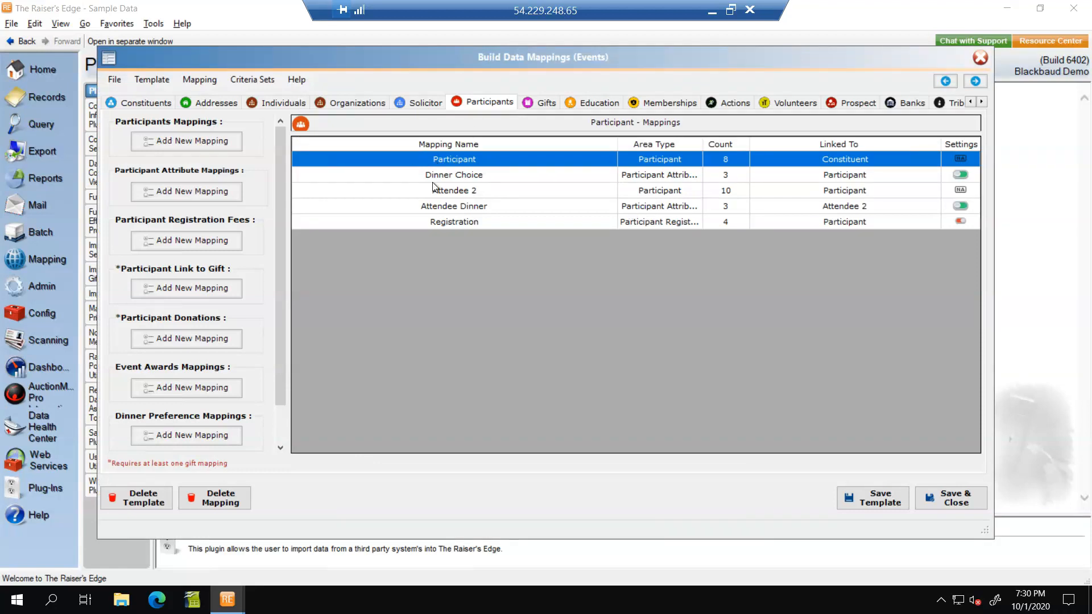
Step: Open the Registration fee mapping, review its Gift Amount, No. Units and Receipt Amount fields, and save it
click(469, 191)
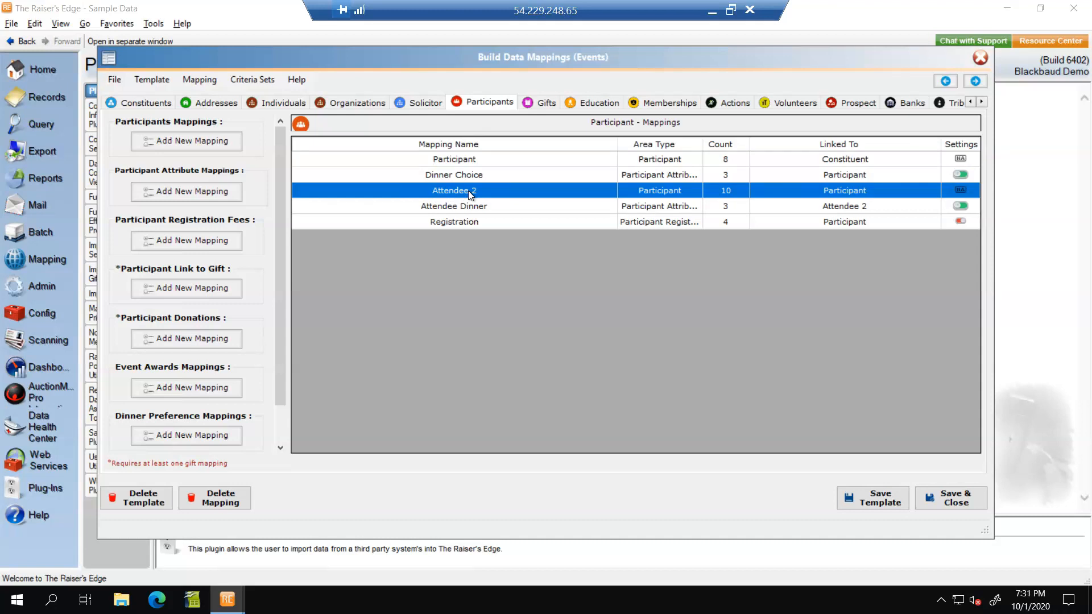
click(462, 177)
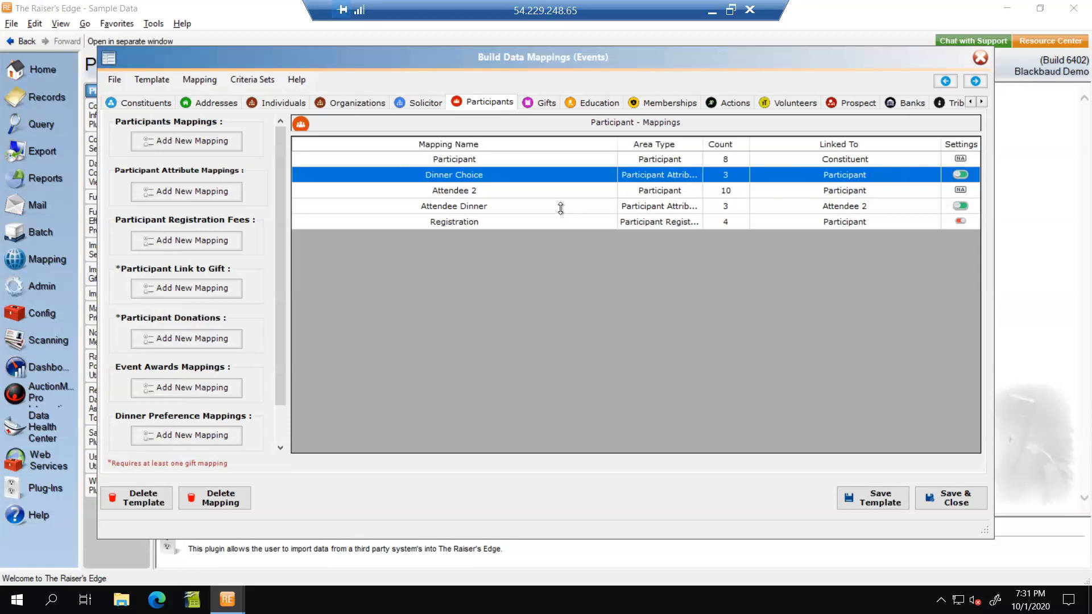
click(480, 226)
double_click(479, 225)
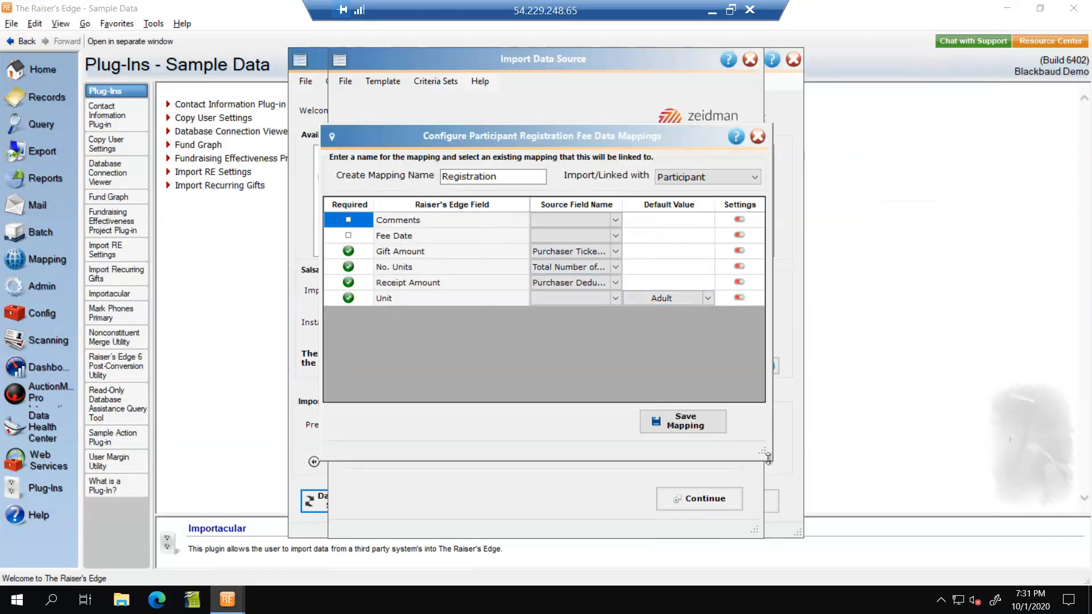
drag(769, 459, 892, 444)
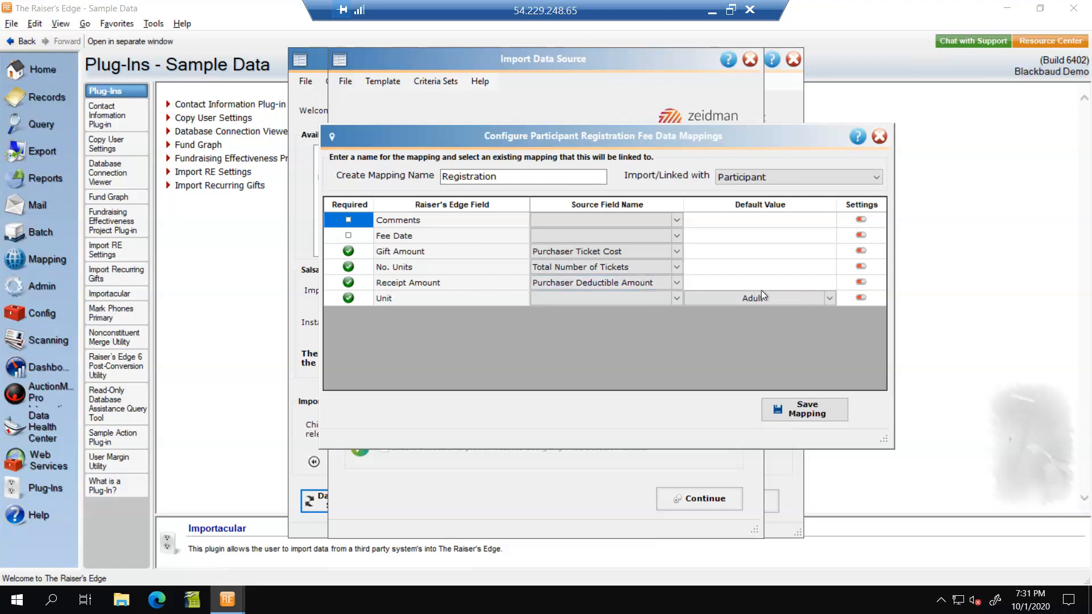
click(823, 415)
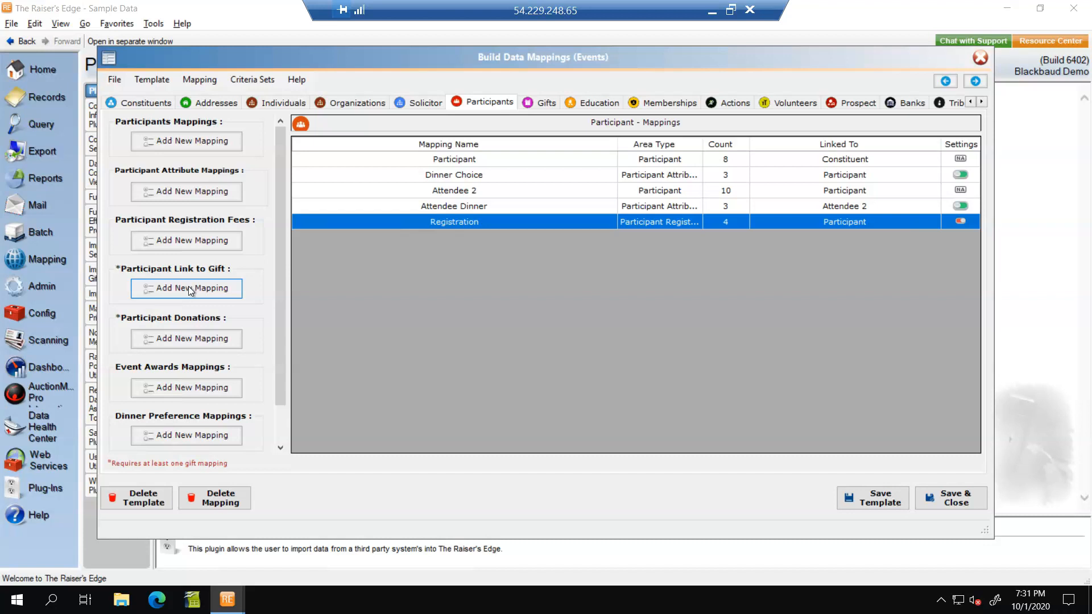
Step: Add a new participant link-to-gift mapping named Link Reg Fees
click(547, 102)
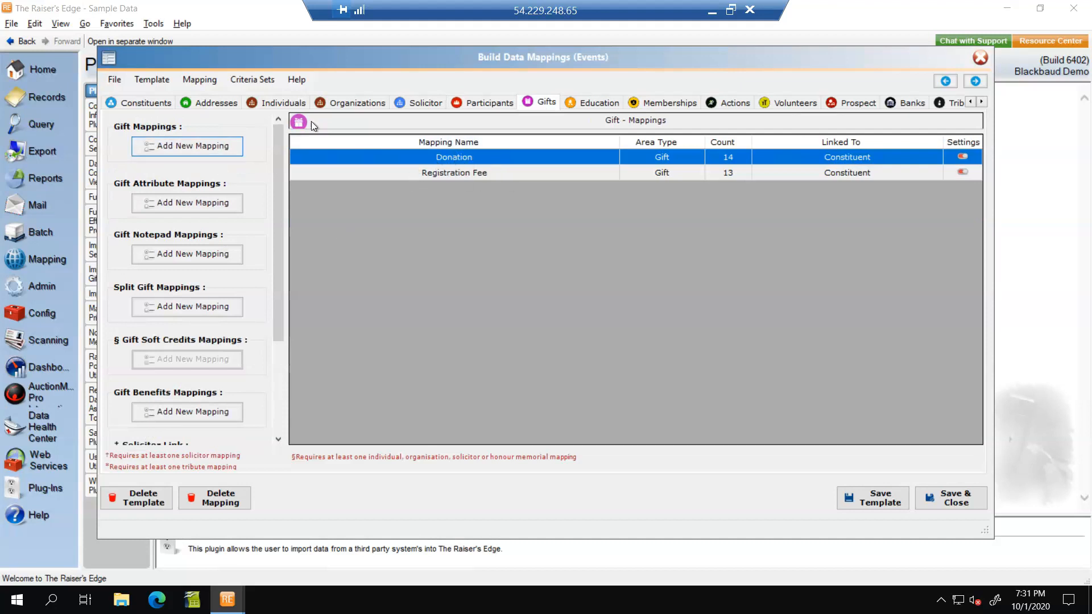
click(490, 102)
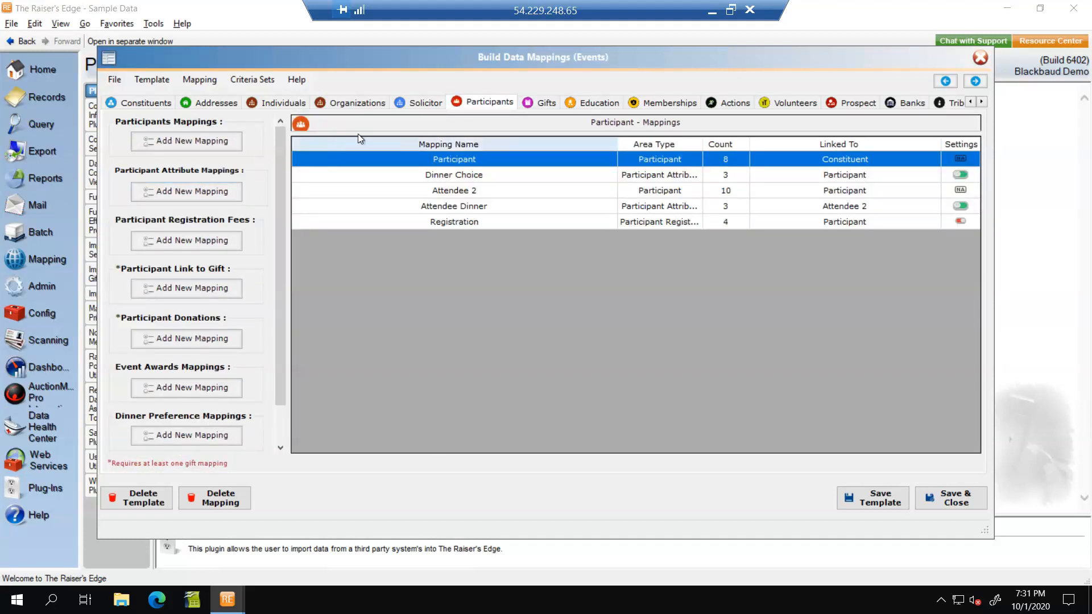
click(196, 287)
click(489, 179)
text(Link )
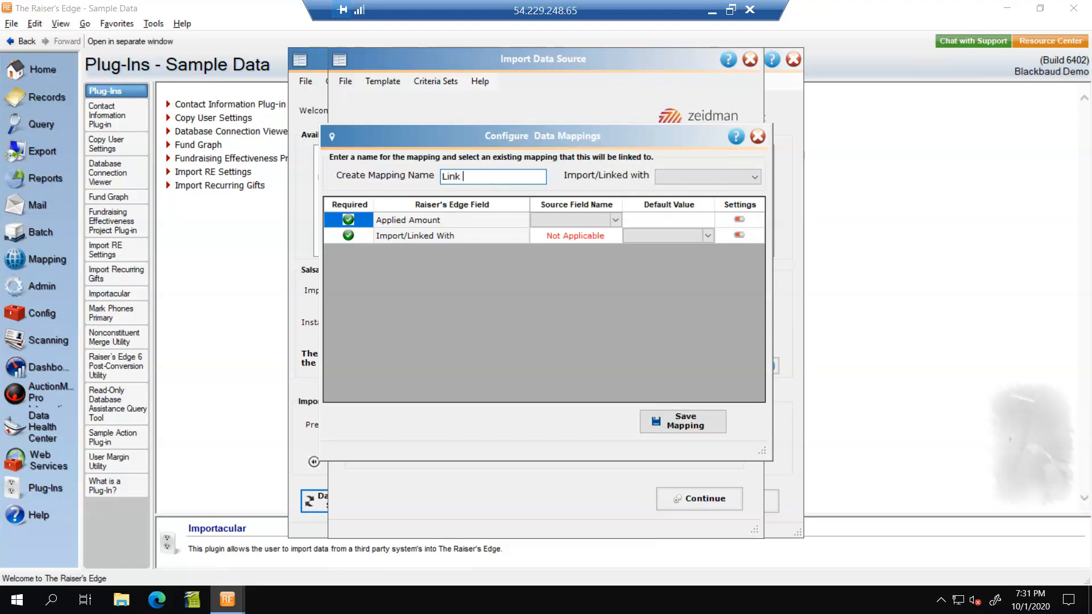
text(reg fees)
Step: Map Applied Amount to Total Received Amount and set the Import/Linked With default value to Registration Fee
click(615, 219)
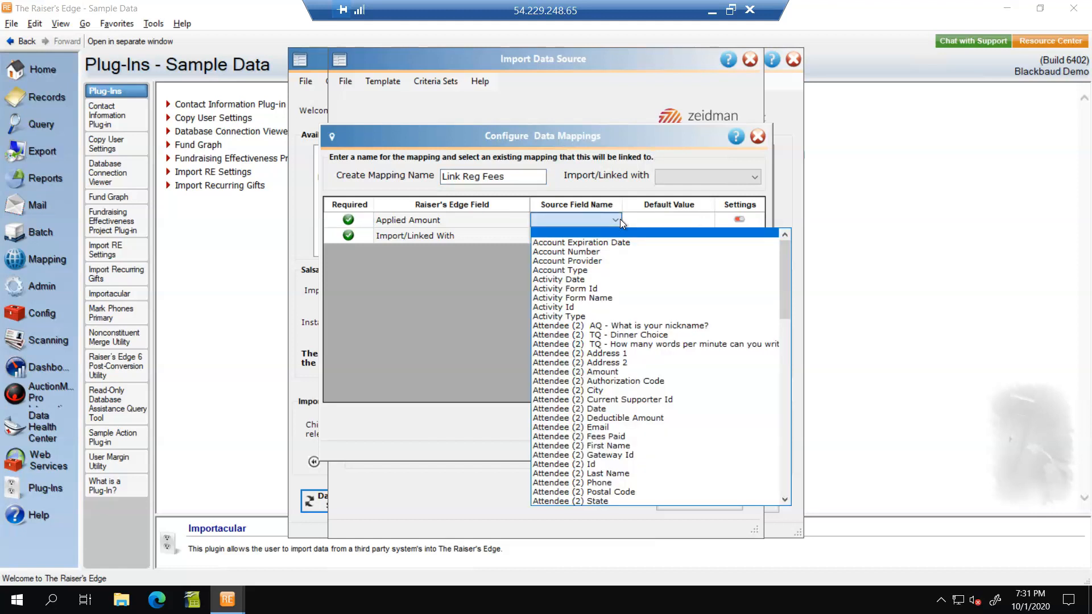
drag(780, 273, 791, 476)
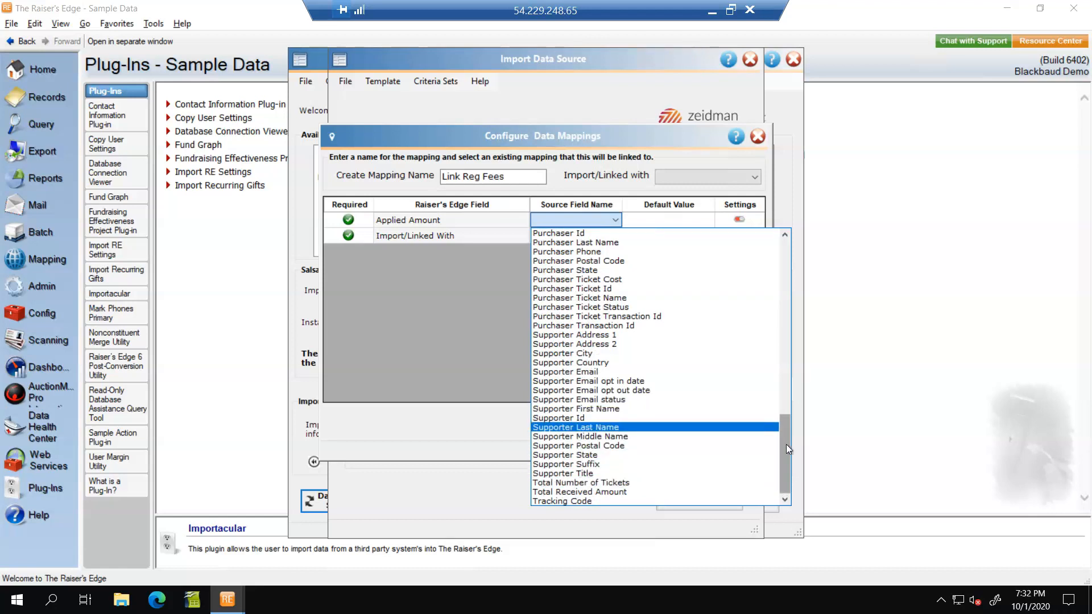
drag(786, 442, 786, 473)
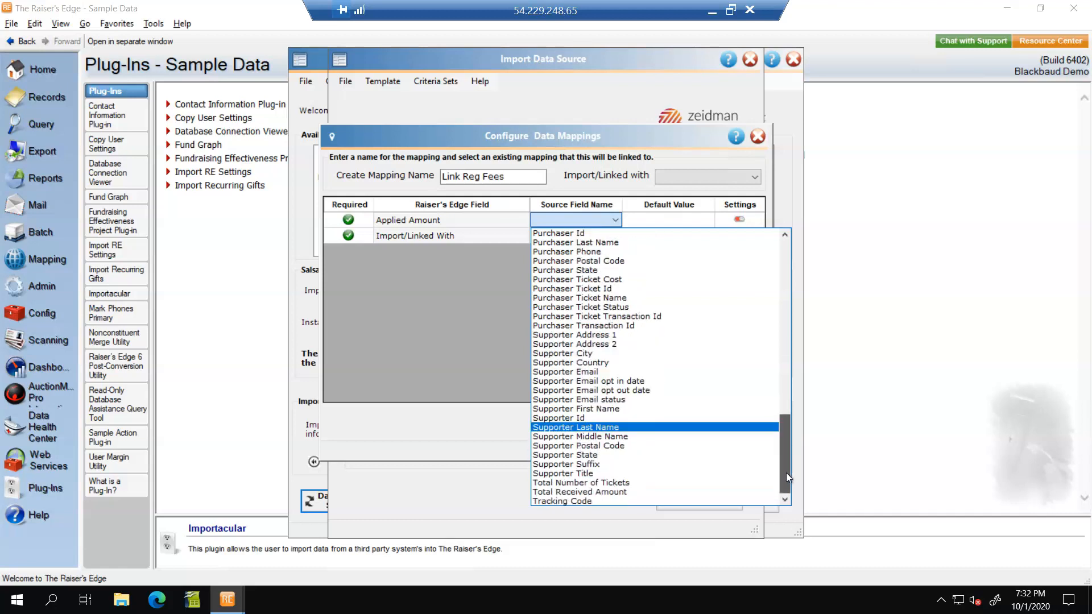
click(668, 493)
click(709, 237)
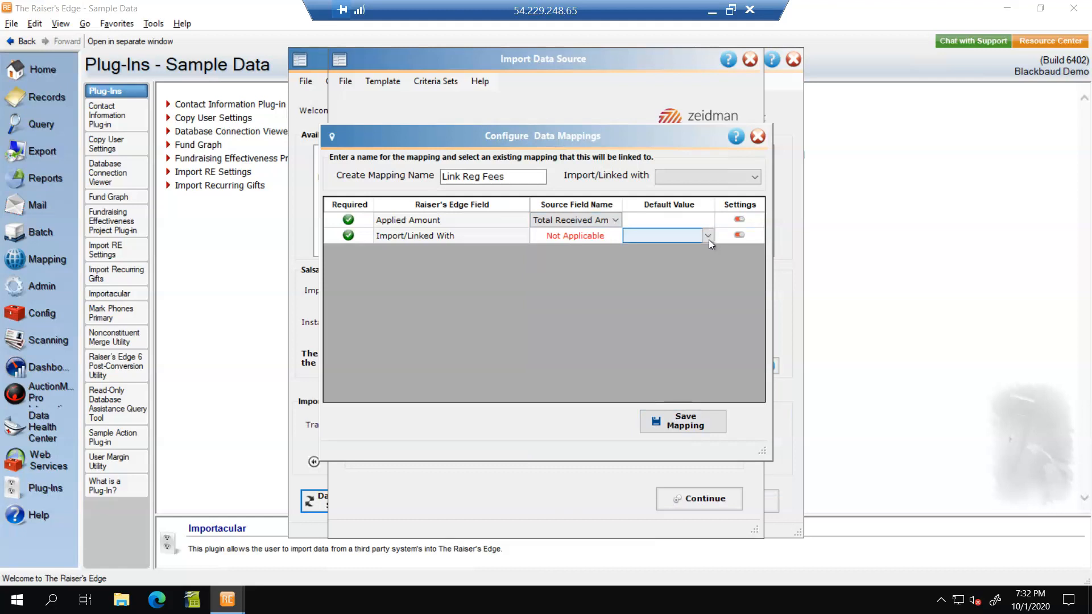
click(708, 239)
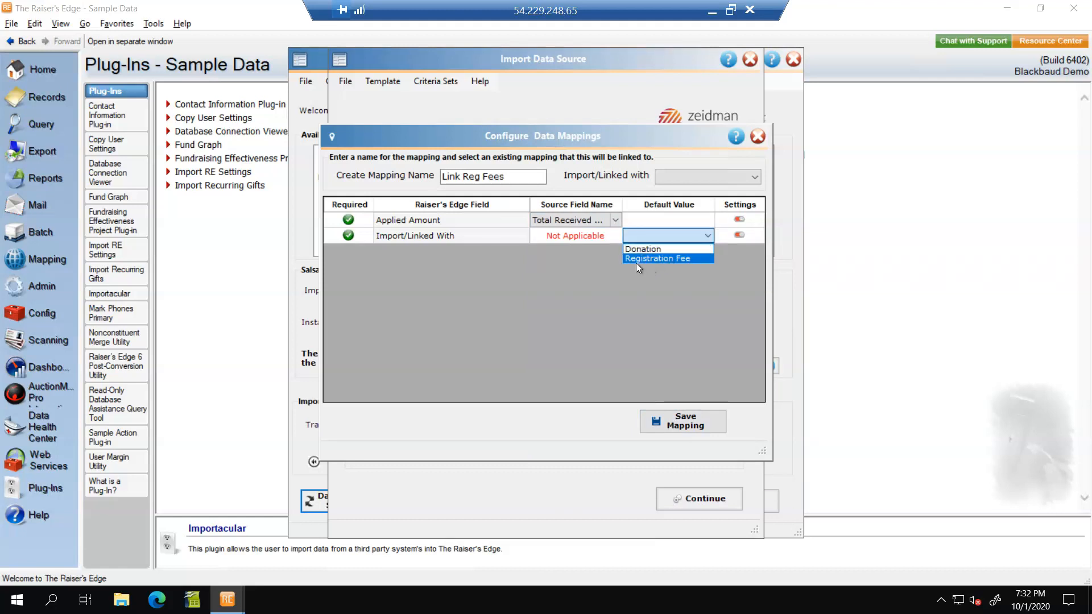
click(650, 259)
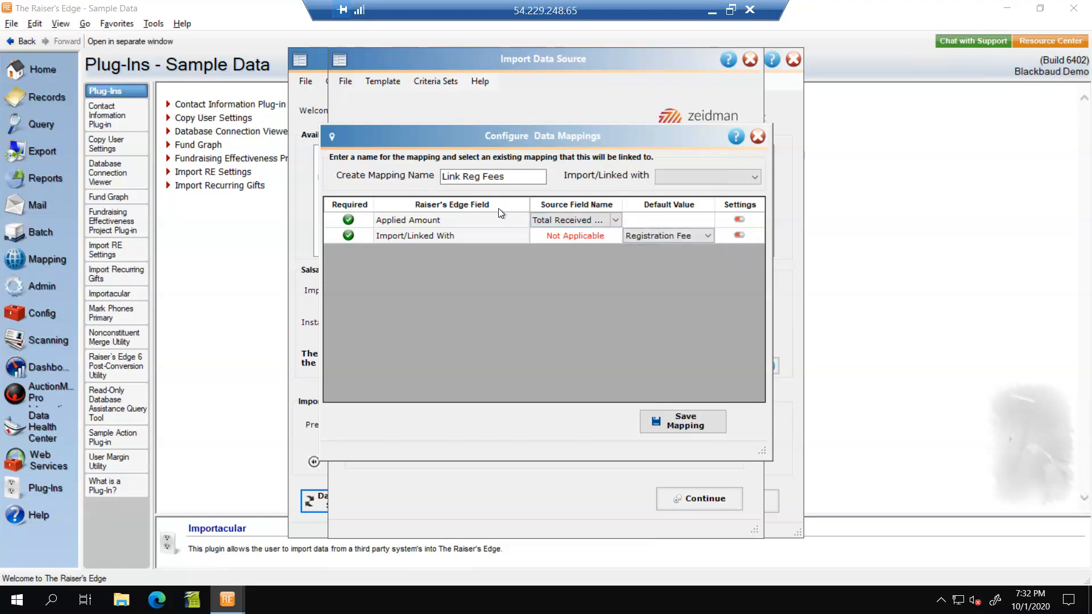
Step: Link the Link Reg Fees mapping with Participant and save it
click(677, 421)
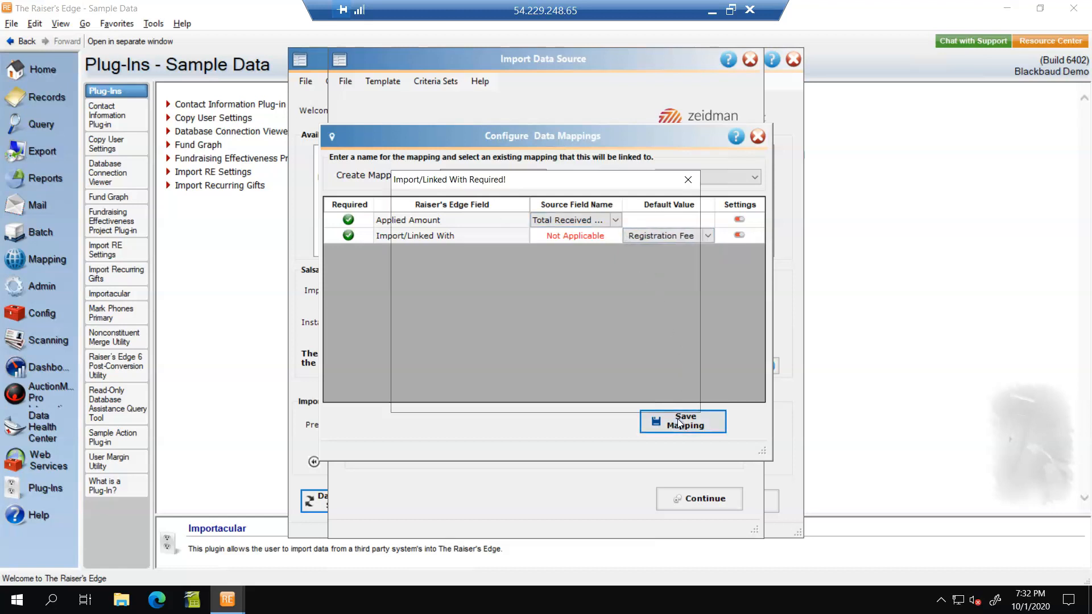
click(651, 398)
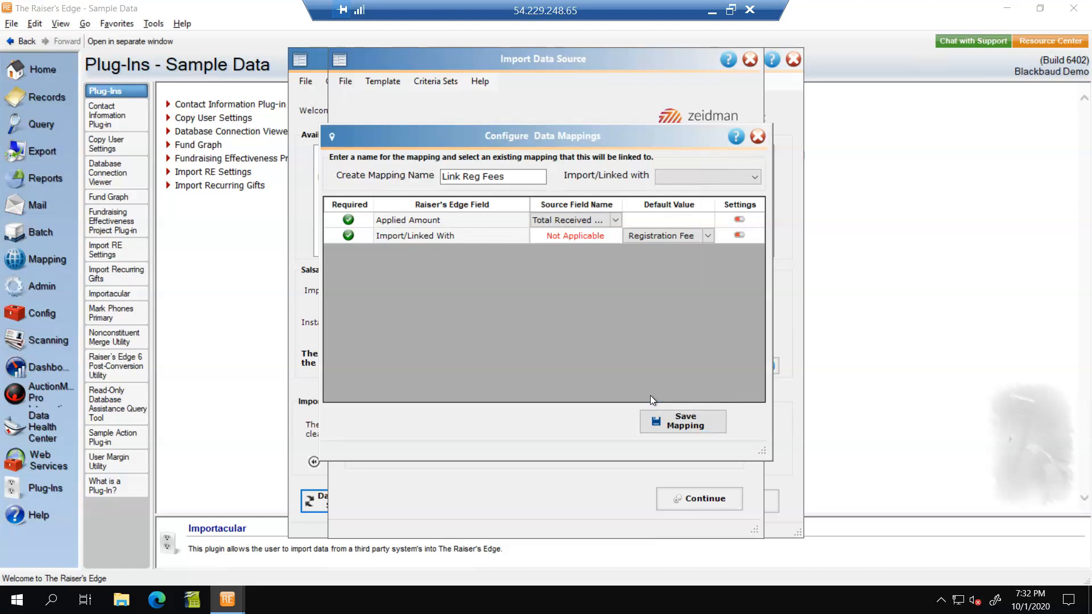
click(755, 176)
click(741, 193)
click(694, 422)
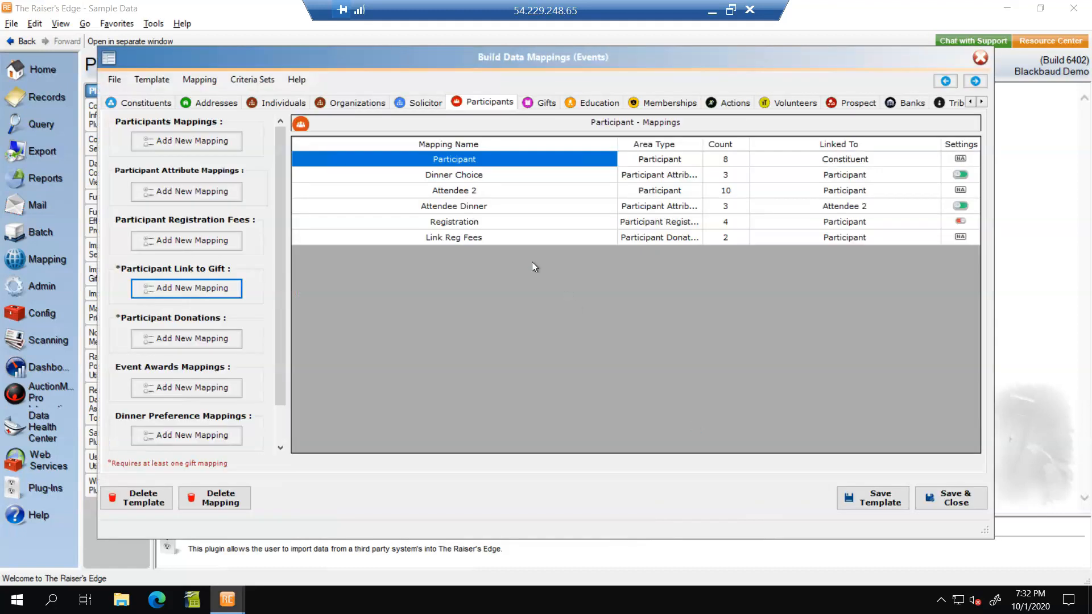
Step: Add a new participant donation mapping named Link Donation, linked with Participant
click(185, 340)
click(486, 179)
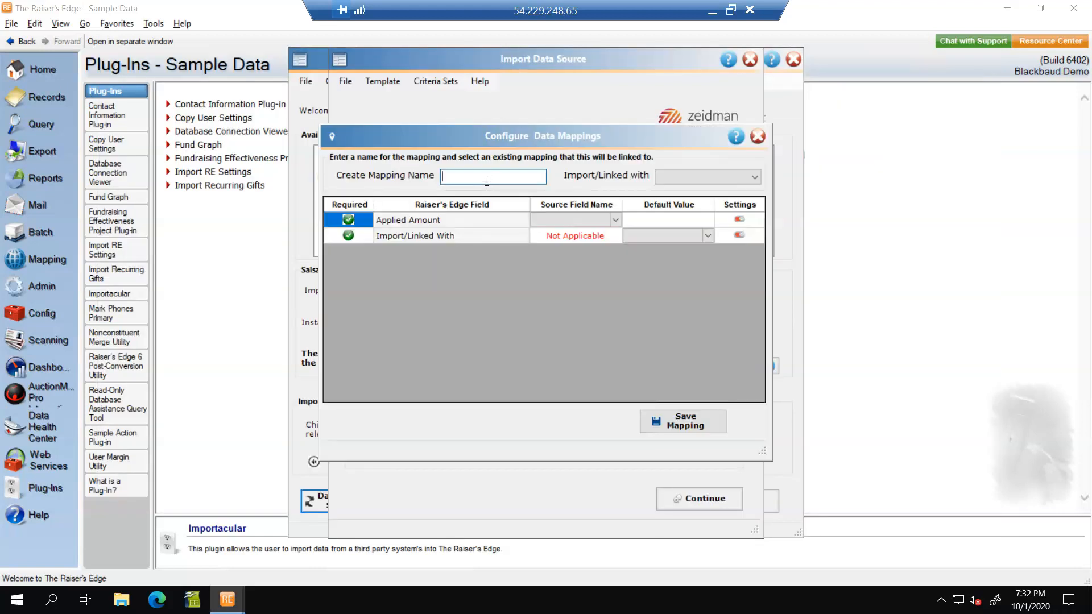
text(Link donation)
click(755, 178)
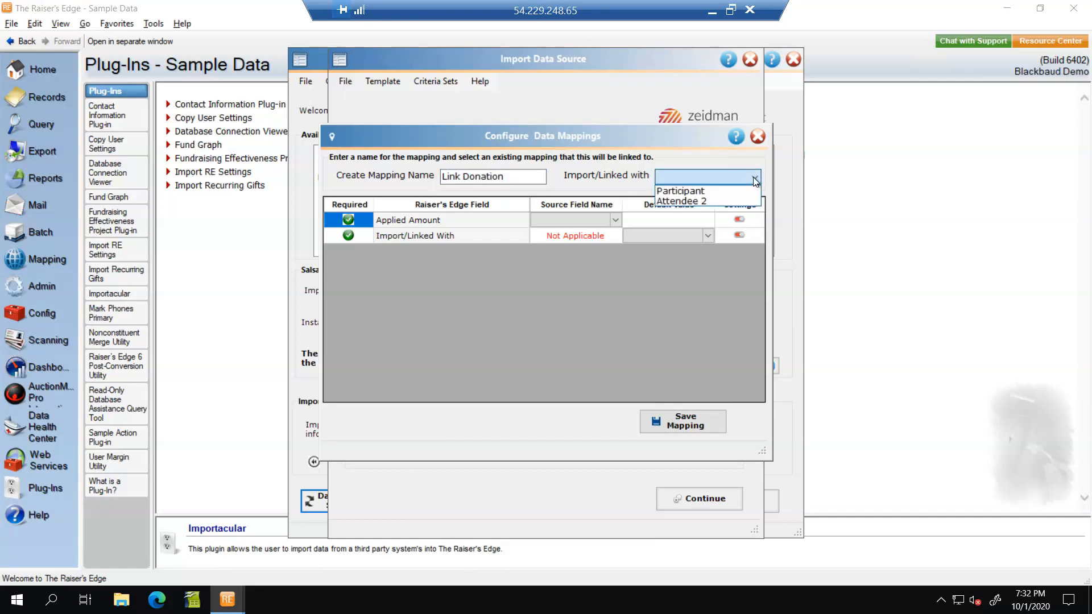
click(698, 191)
Step: Map Applied Amount to Donation Amount, set the Import/Linked With default value to Donation, and save the mapping
click(616, 220)
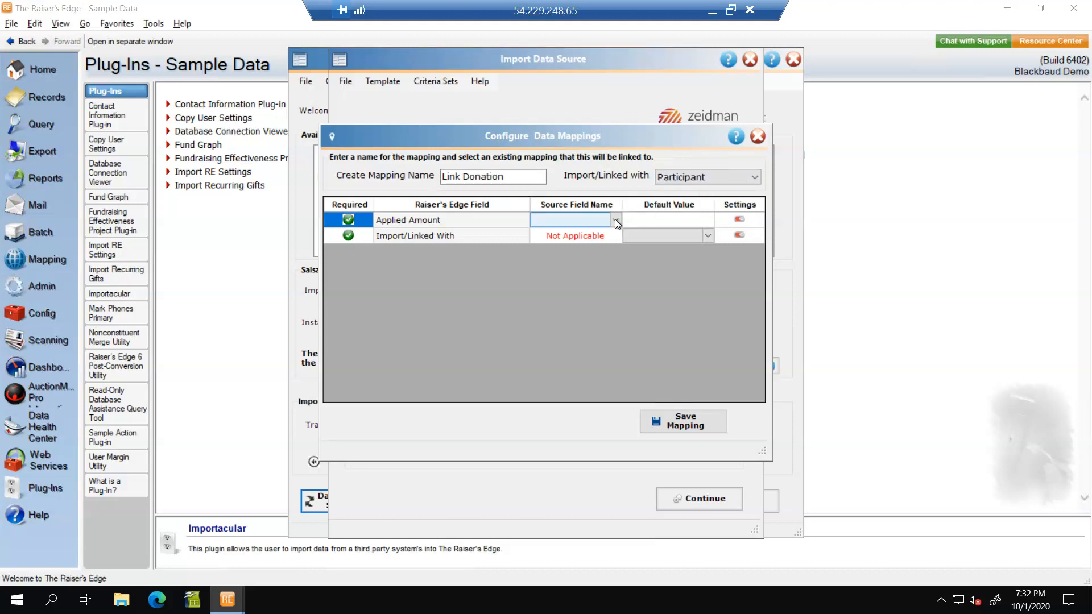
click(616, 221)
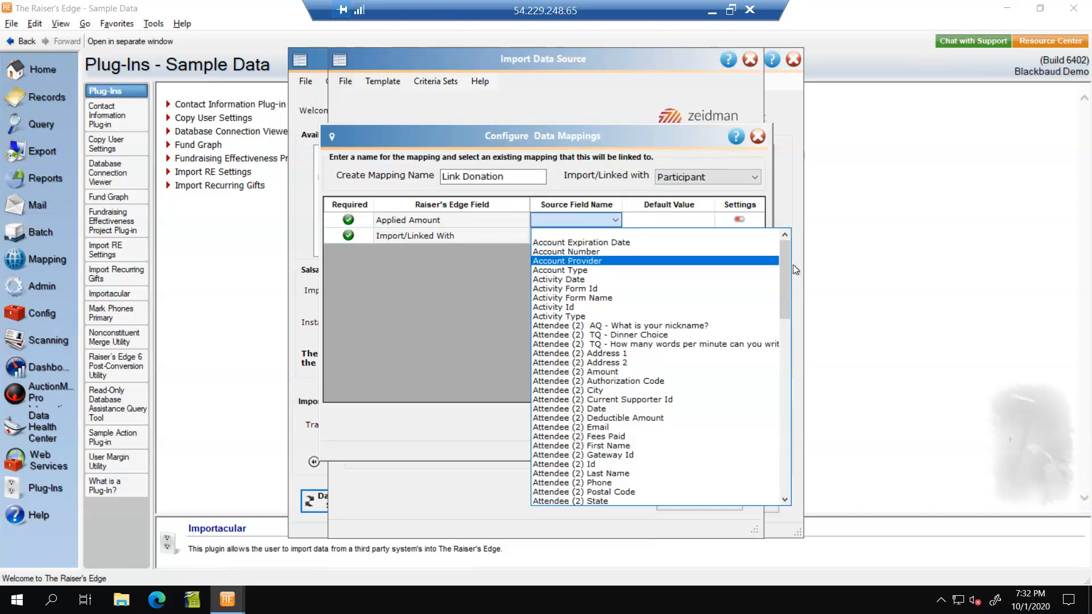
drag(784, 263, 780, 342)
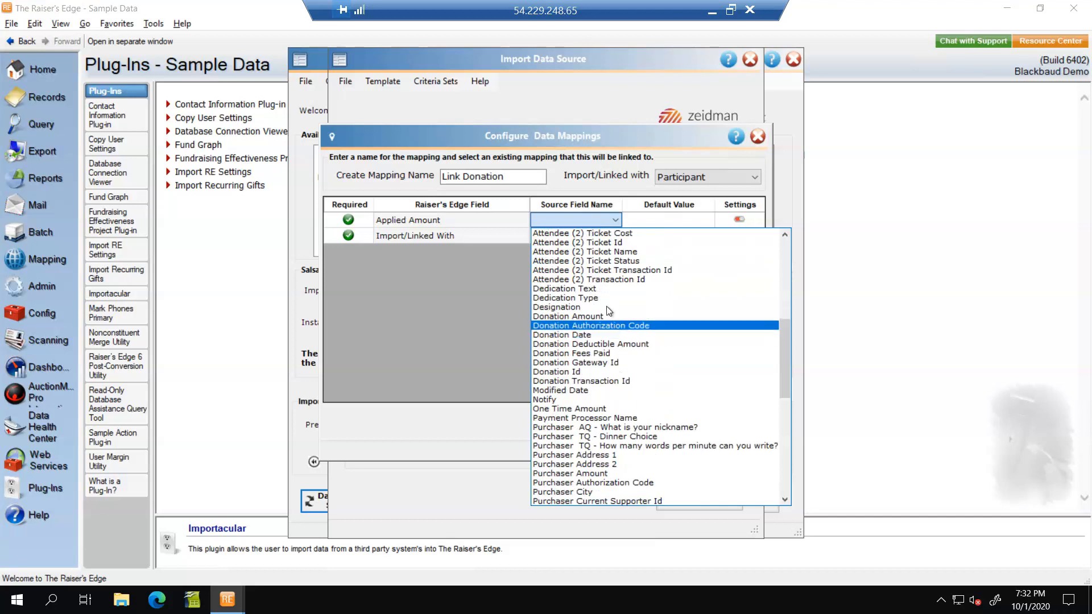
click(569, 316)
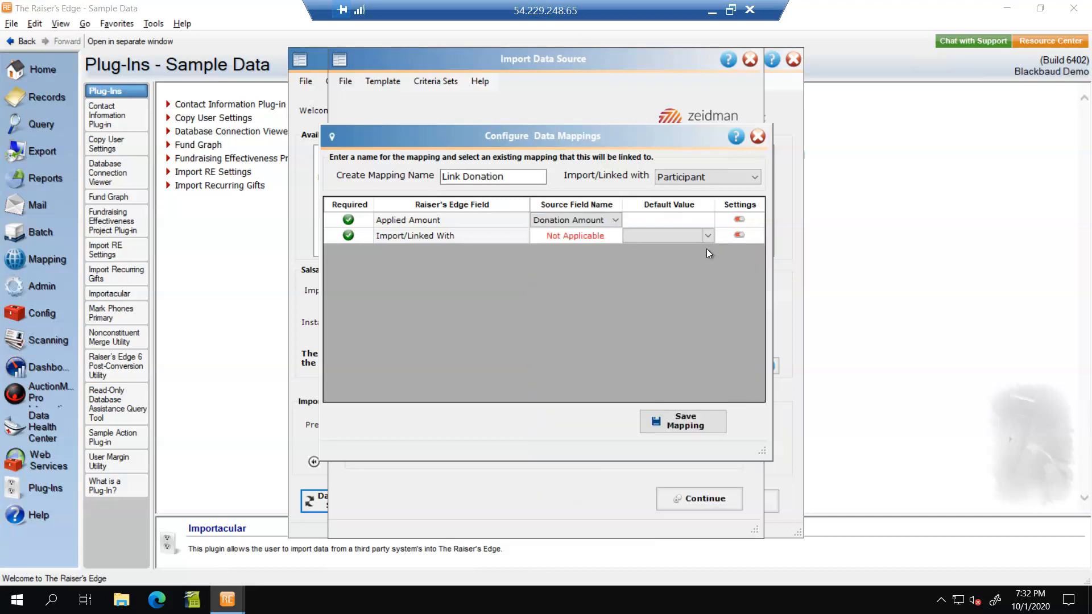
click(708, 234)
click(649, 247)
click(677, 309)
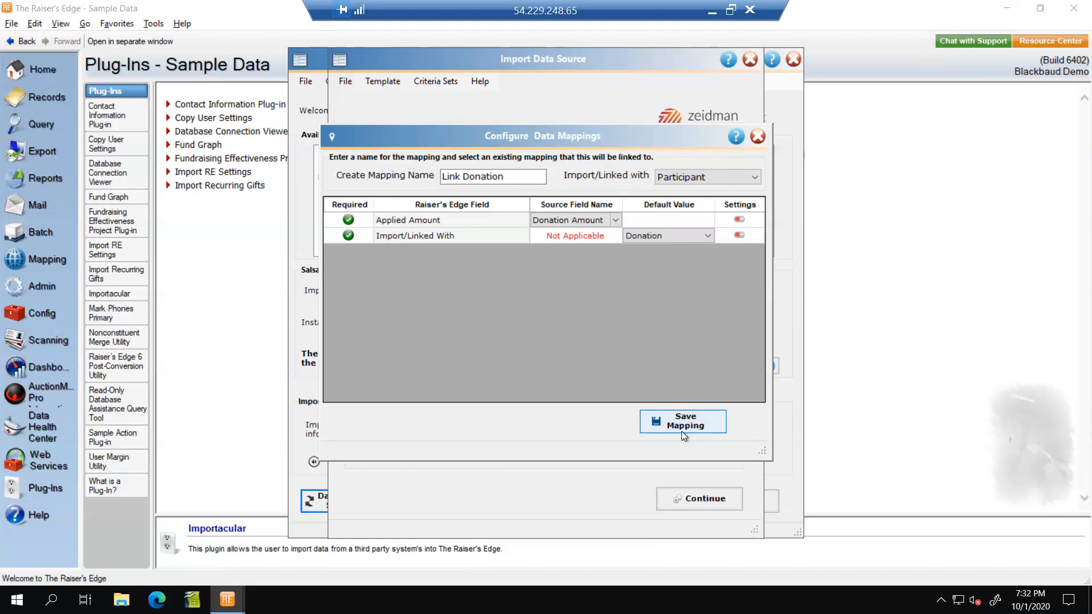
click(683, 431)
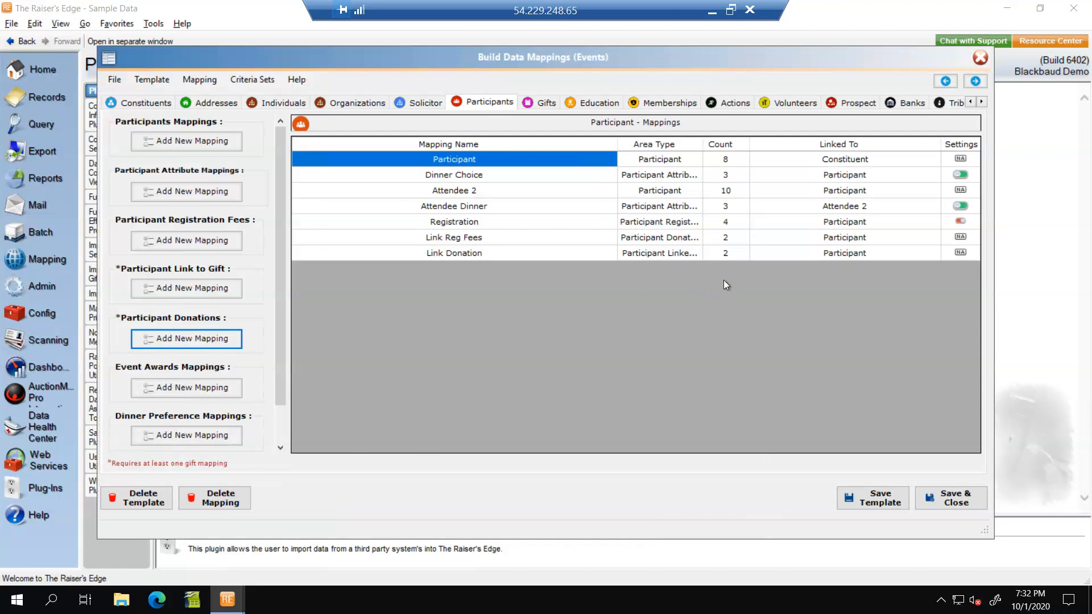